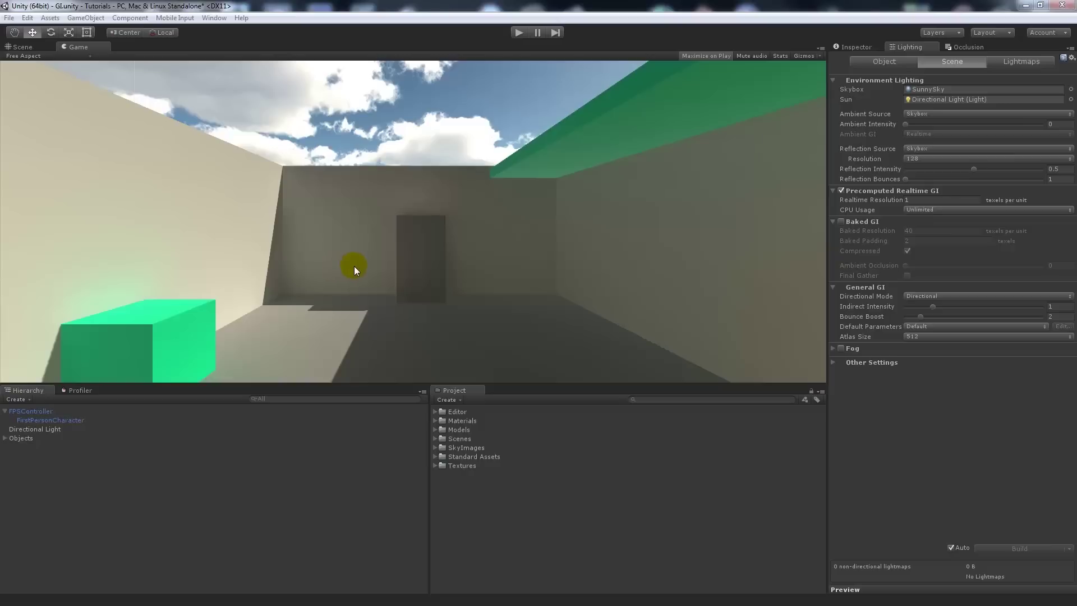
Select FirstPersonCharacter under FPSController in the Hierarchy.
click(77, 421)
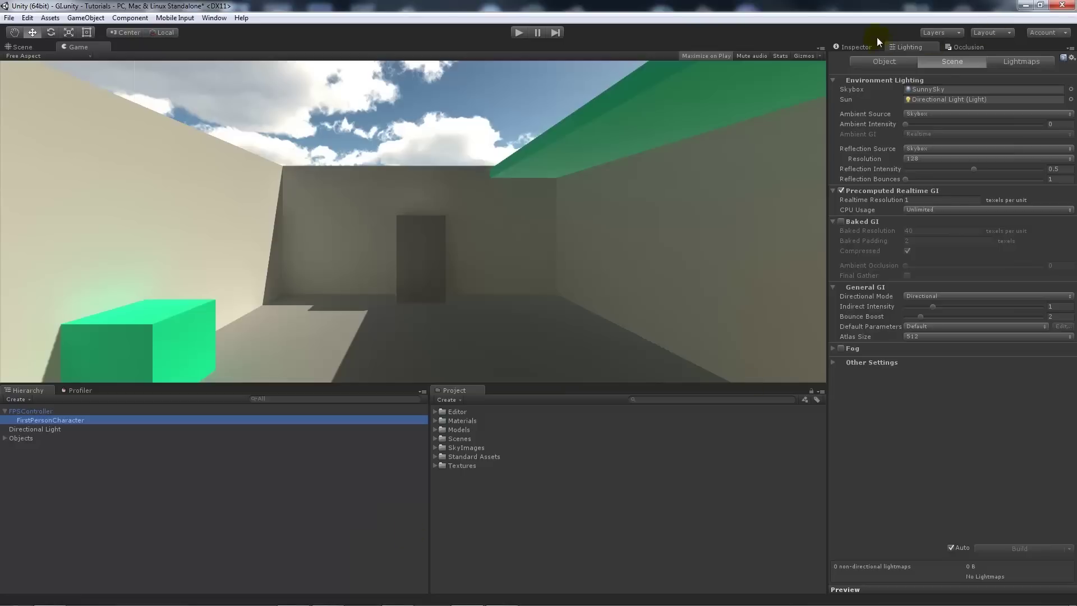
Attach Color Correction (Curves, Saturation) from Image Effects > Color Adjustments to FirstPersonCharacter.
click(858, 47)
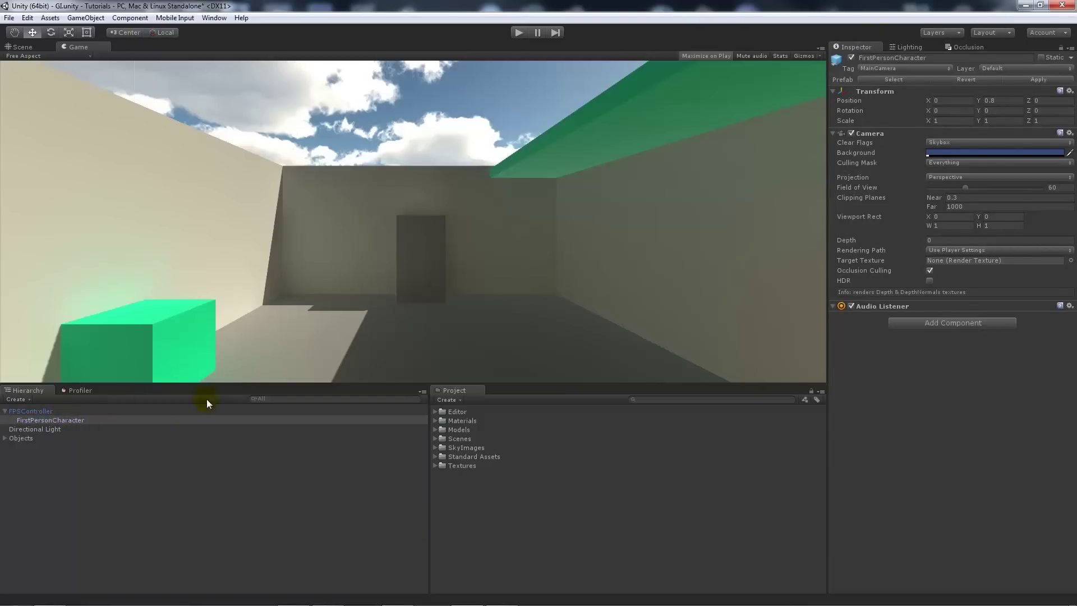
click(66, 422)
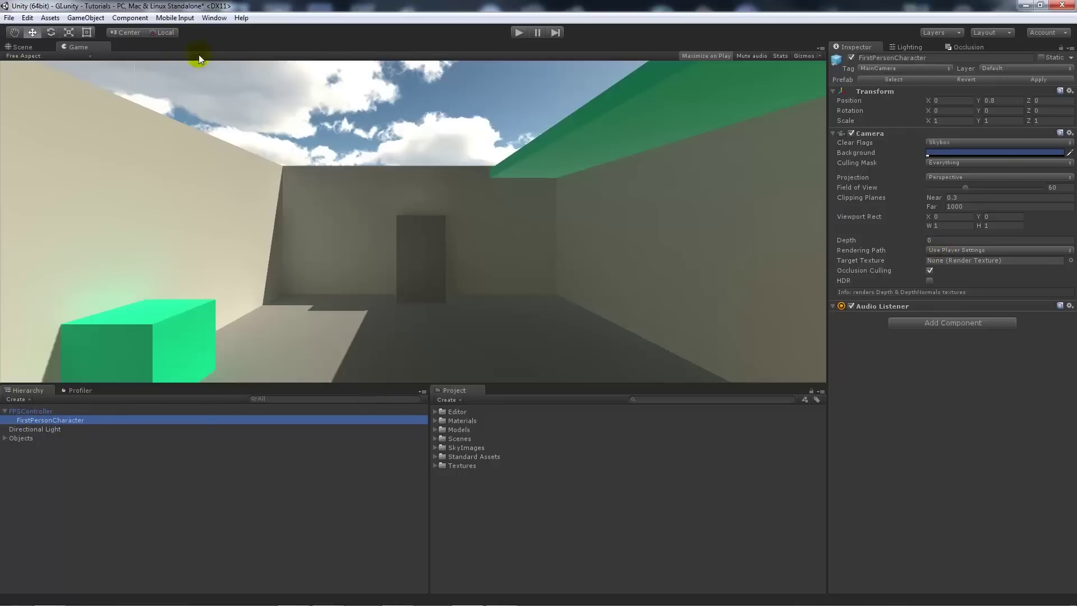
click(130, 17)
mouse_move(164, 207)
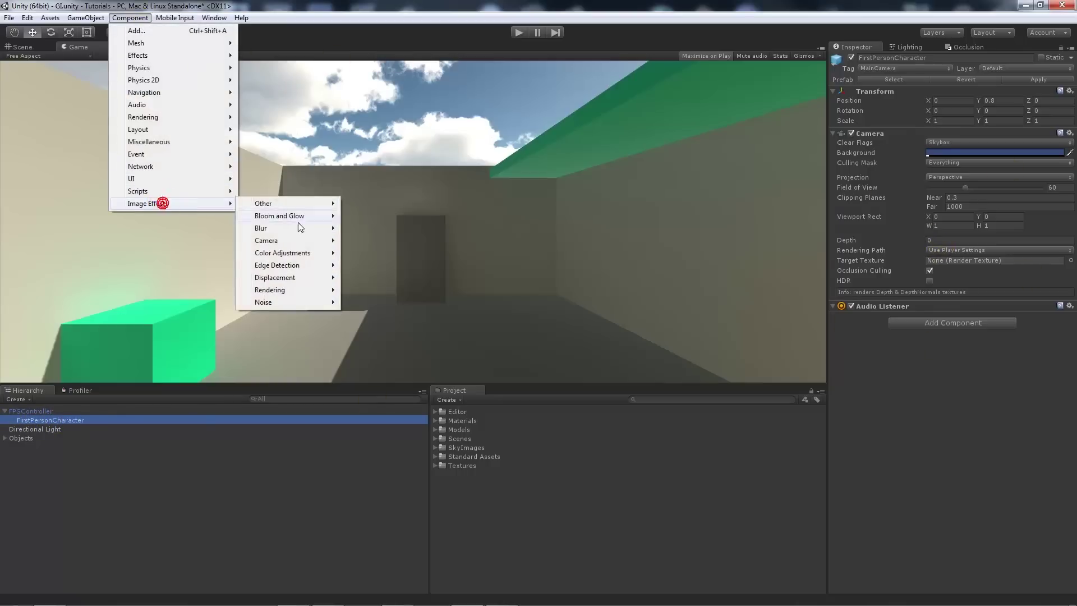
mouse_move(306, 257)
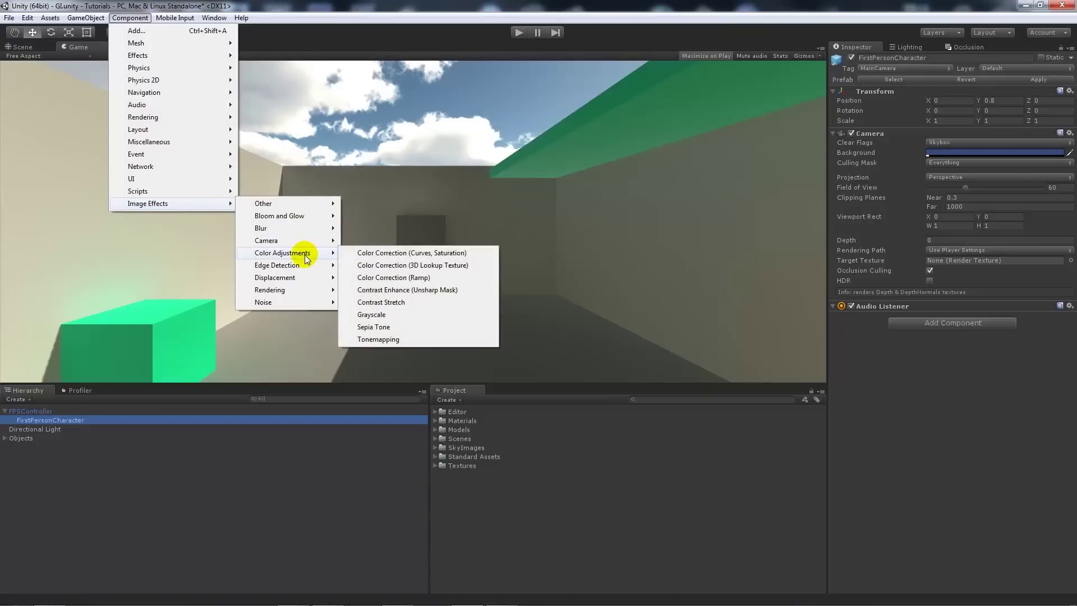
click(430, 257)
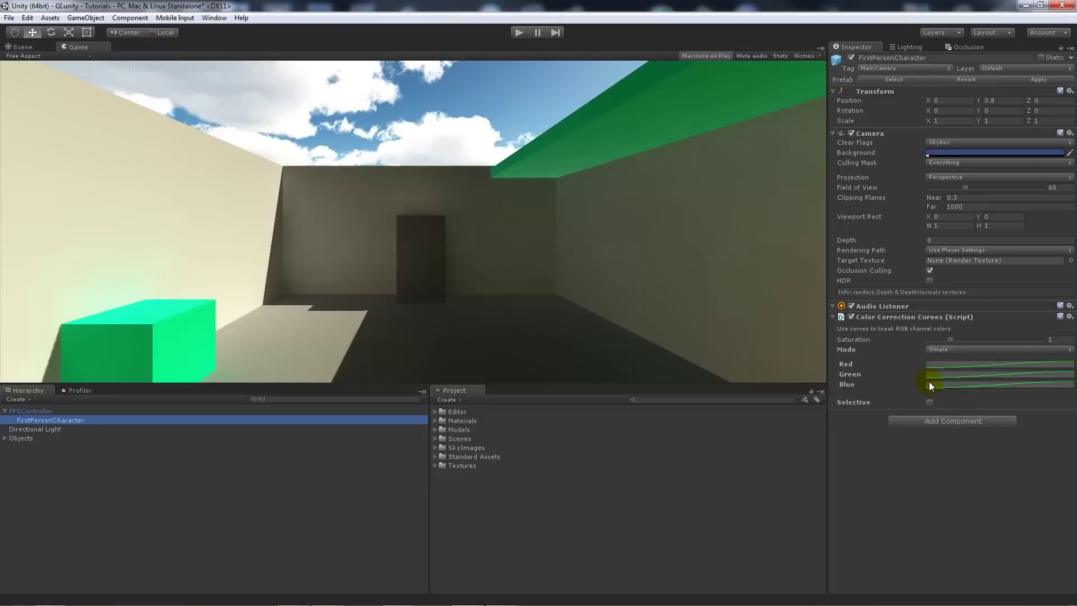
click(849, 318)
click(848, 318)
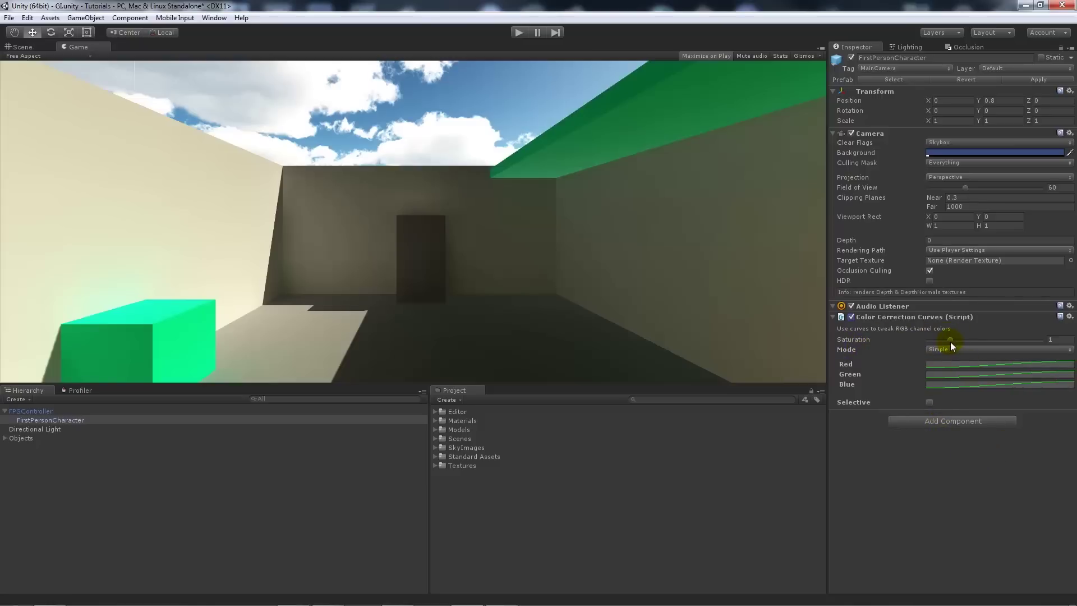
drag(951, 342, 1054, 339)
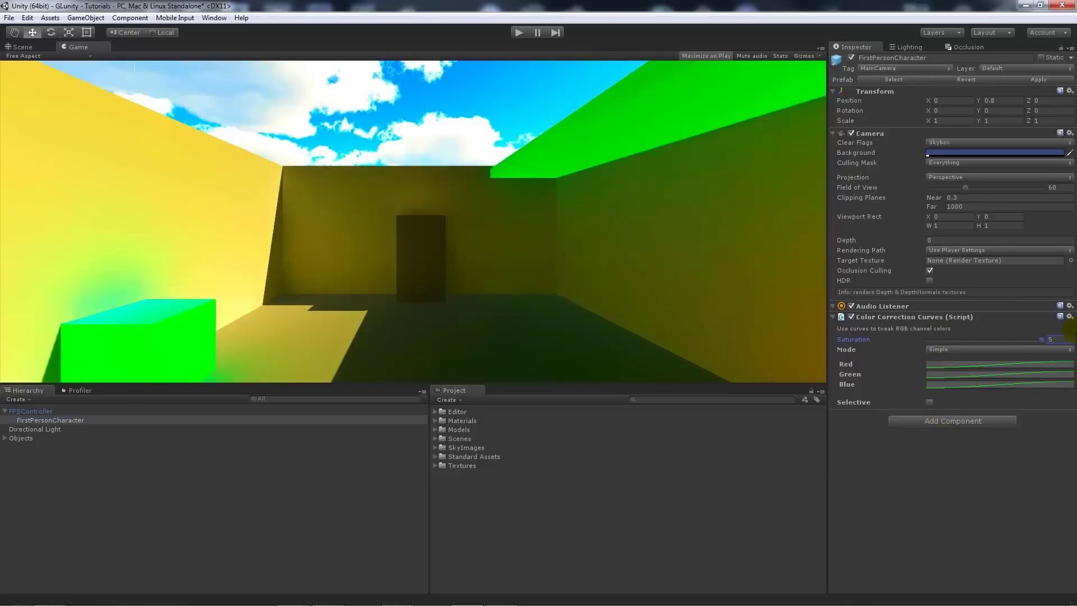
click(953, 340)
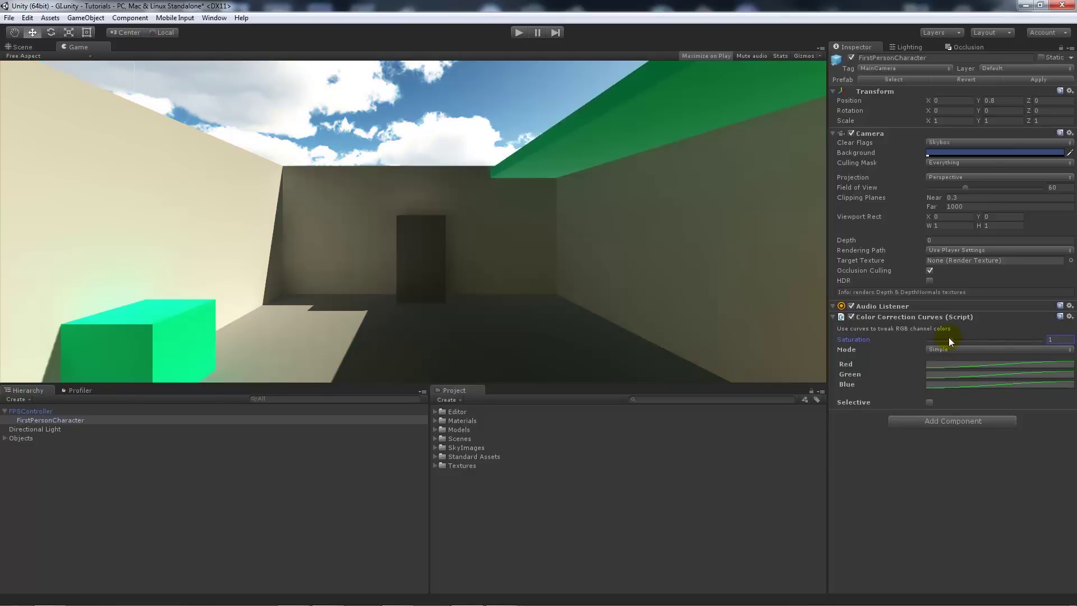
drag(948, 337, 915, 339)
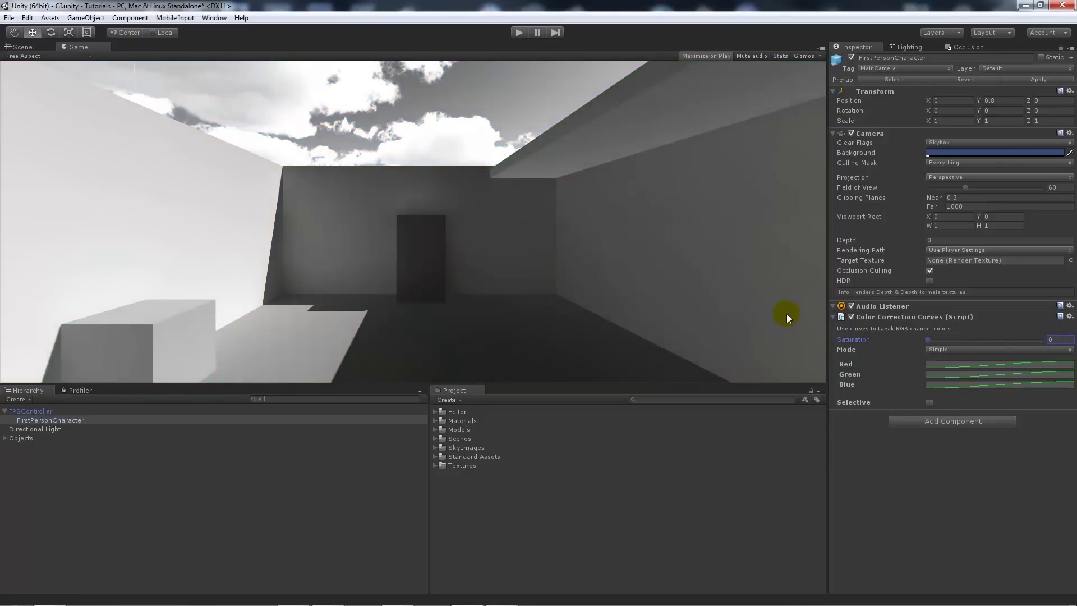
click(950, 340)
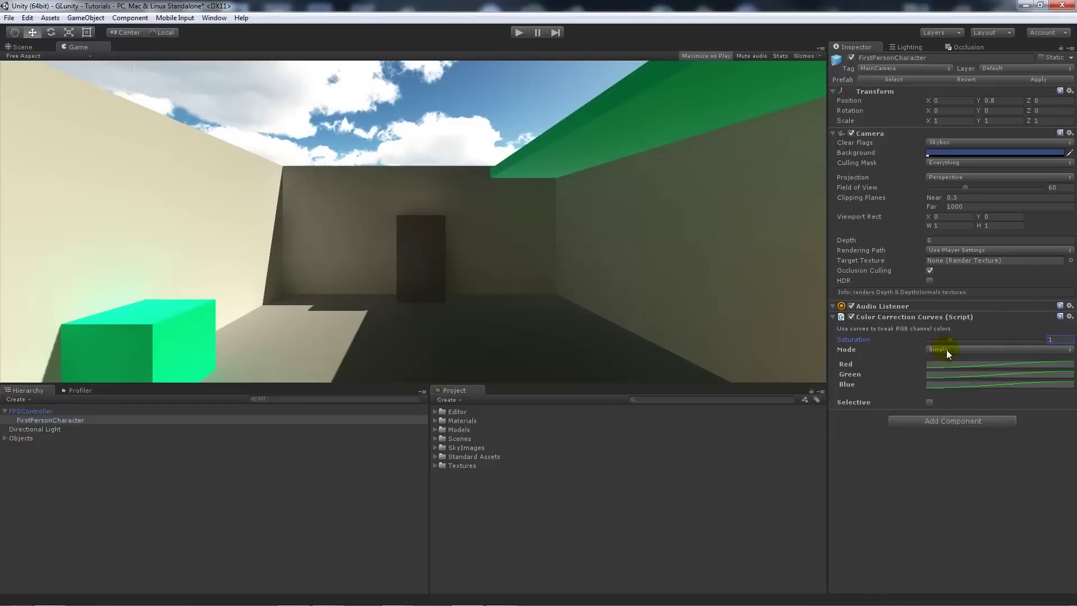
click(923, 350)
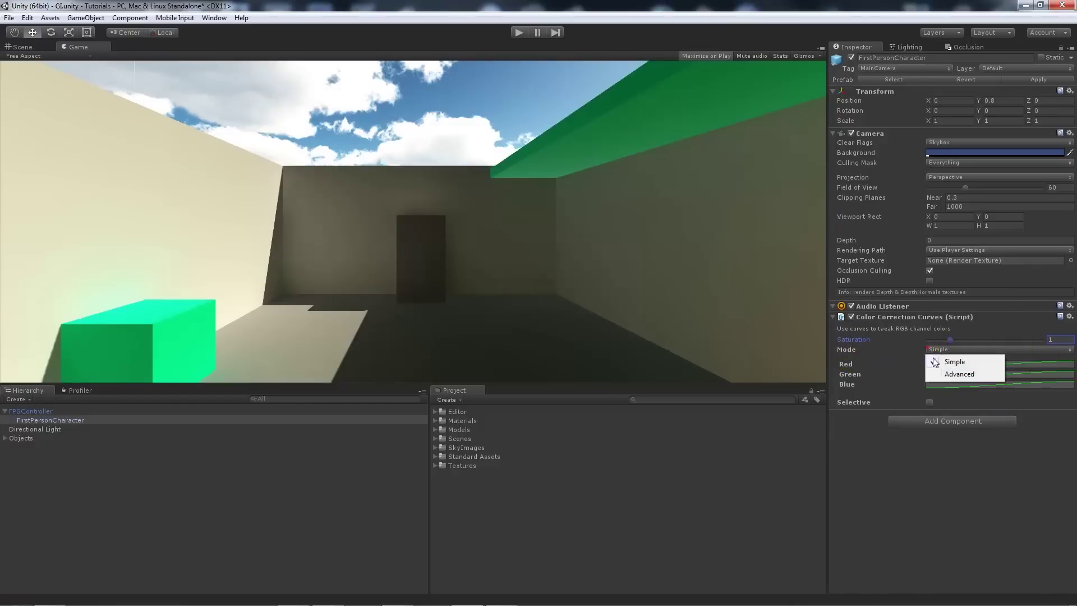
click(944, 376)
click(959, 349)
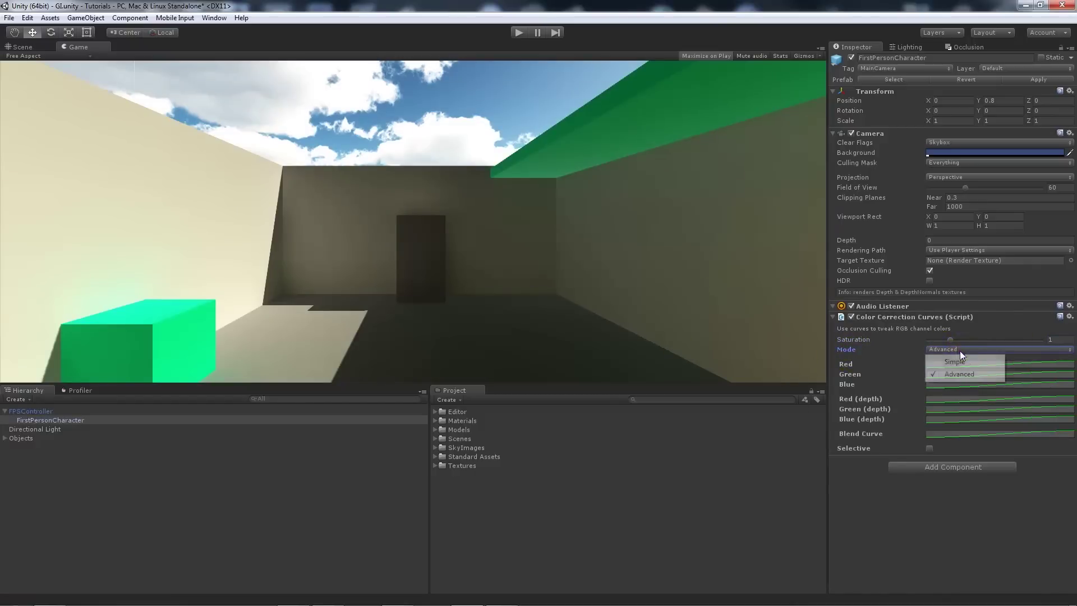
click(958, 360)
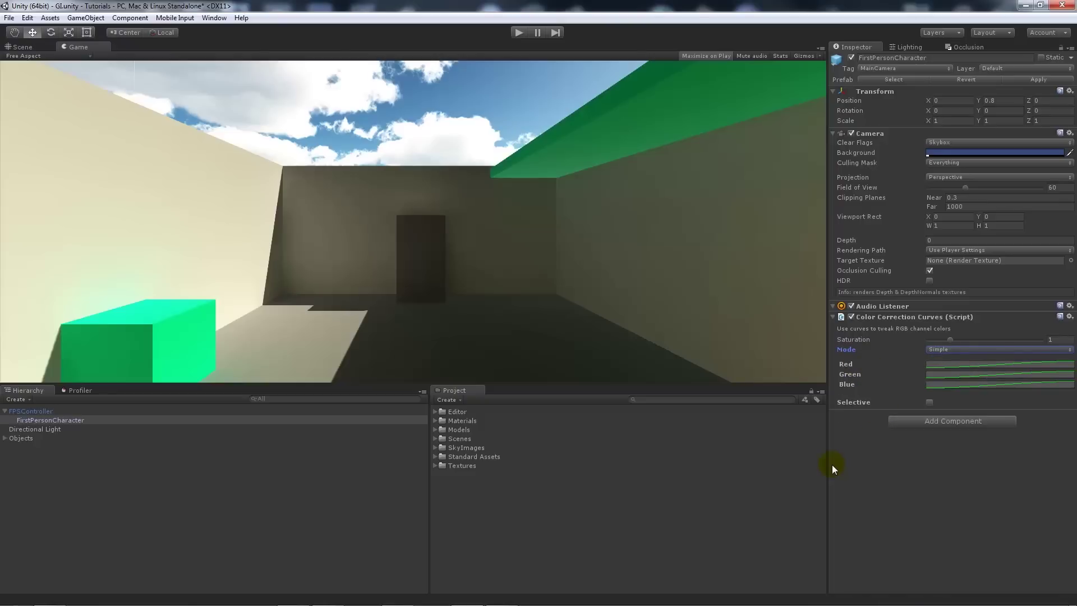
click(951, 352)
click(951, 373)
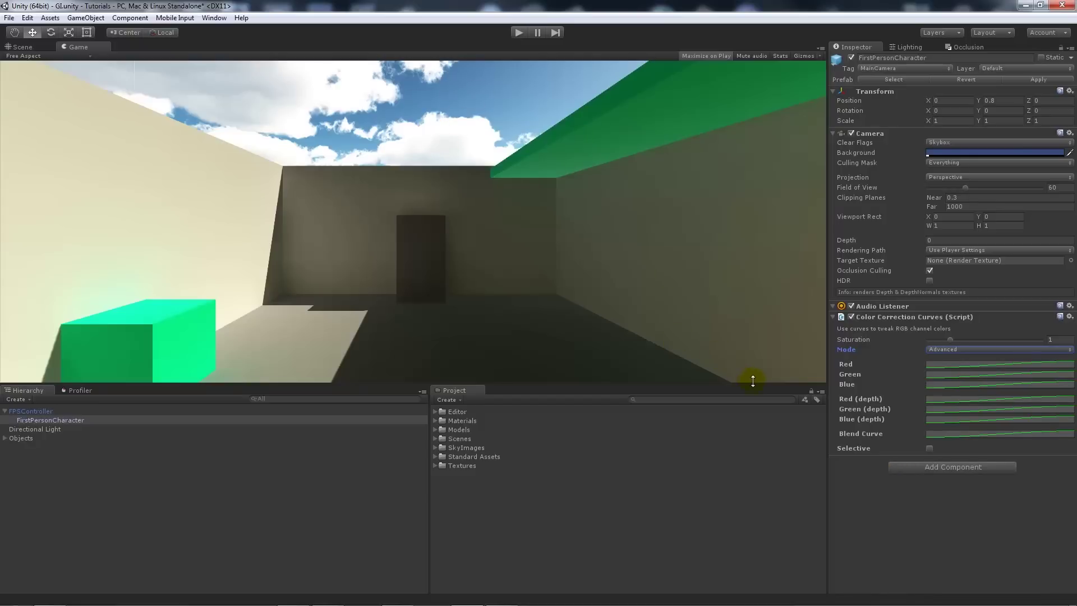
click(952, 350)
click(956, 359)
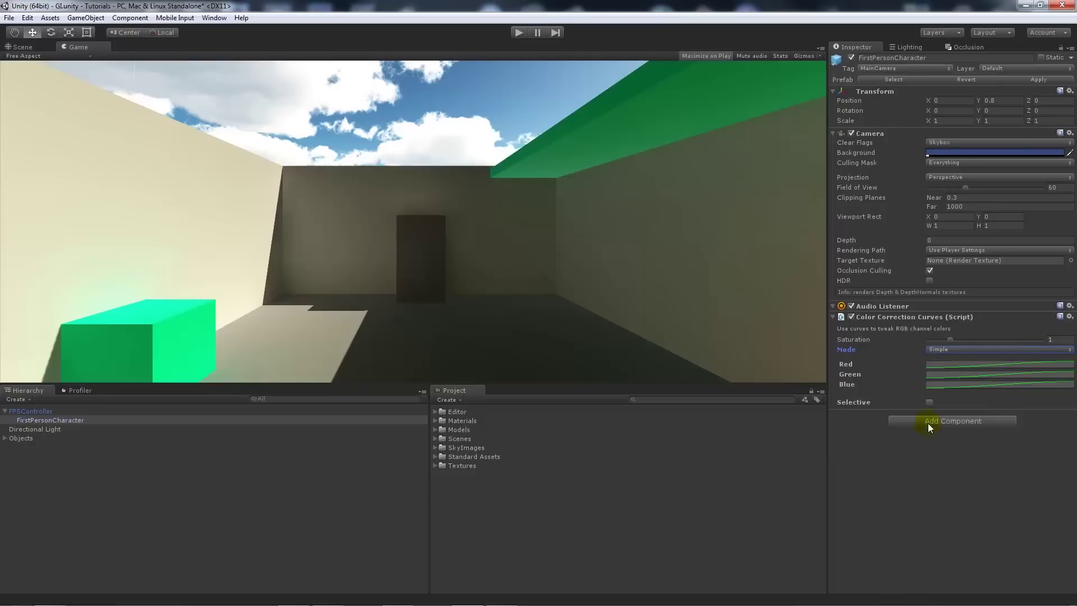
click(961, 366)
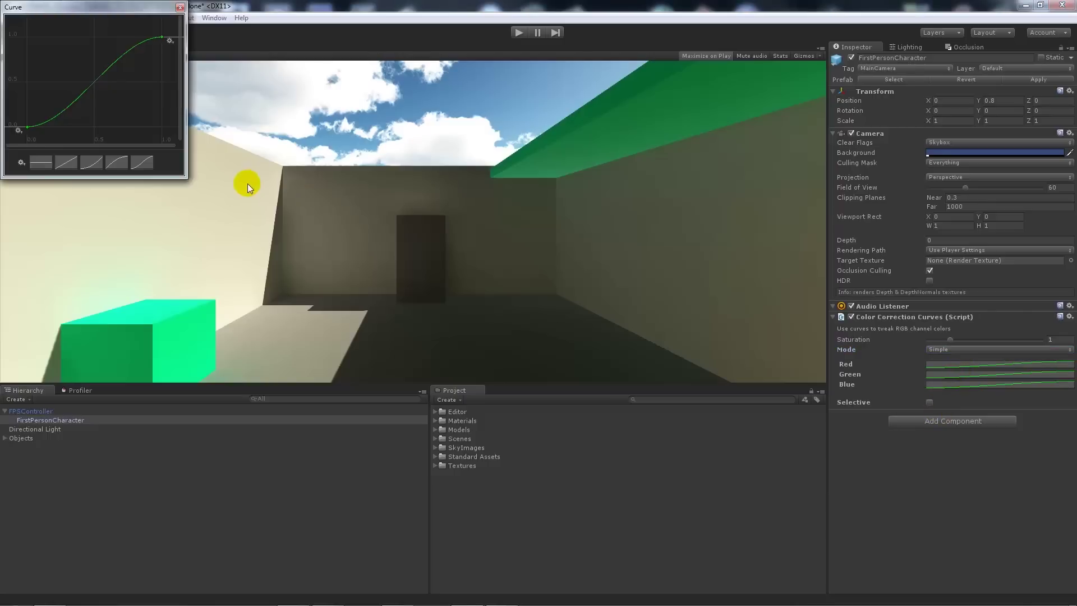
click(20, 122)
click(143, 162)
right_click(101, 84)
key(Escape)
click(851, 317)
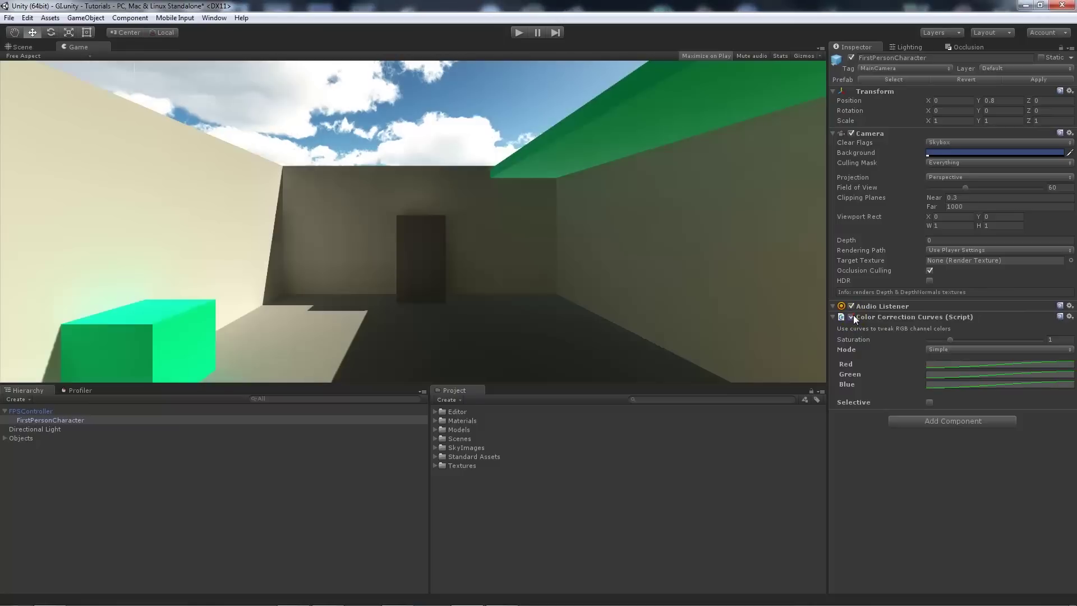
Try curve presets: ease-out on Red, ease-in on Green, ease-out on Blue.
click(983, 365)
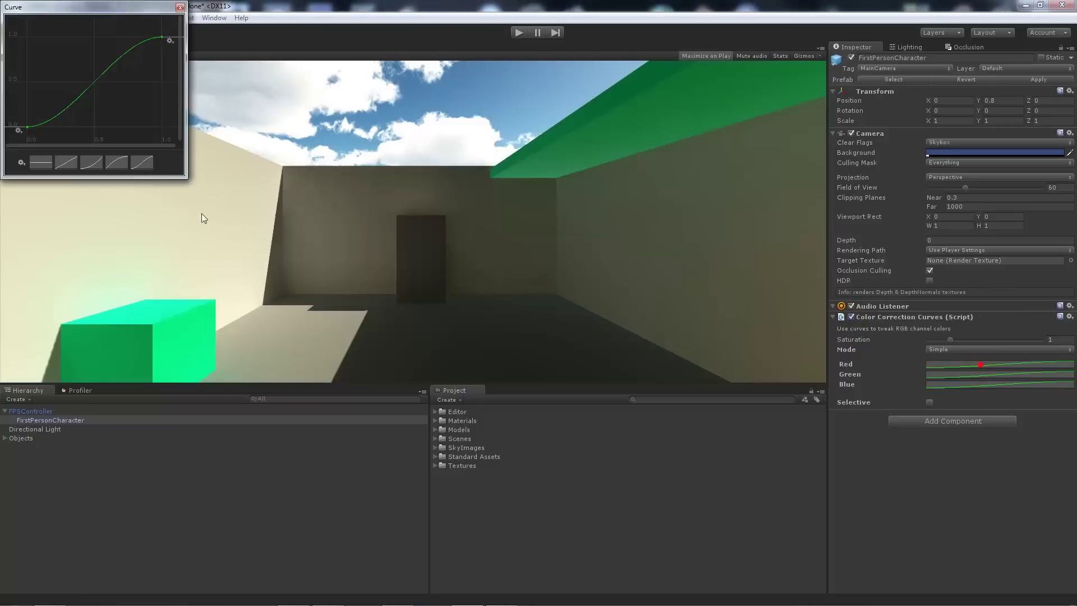
click(125, 165)
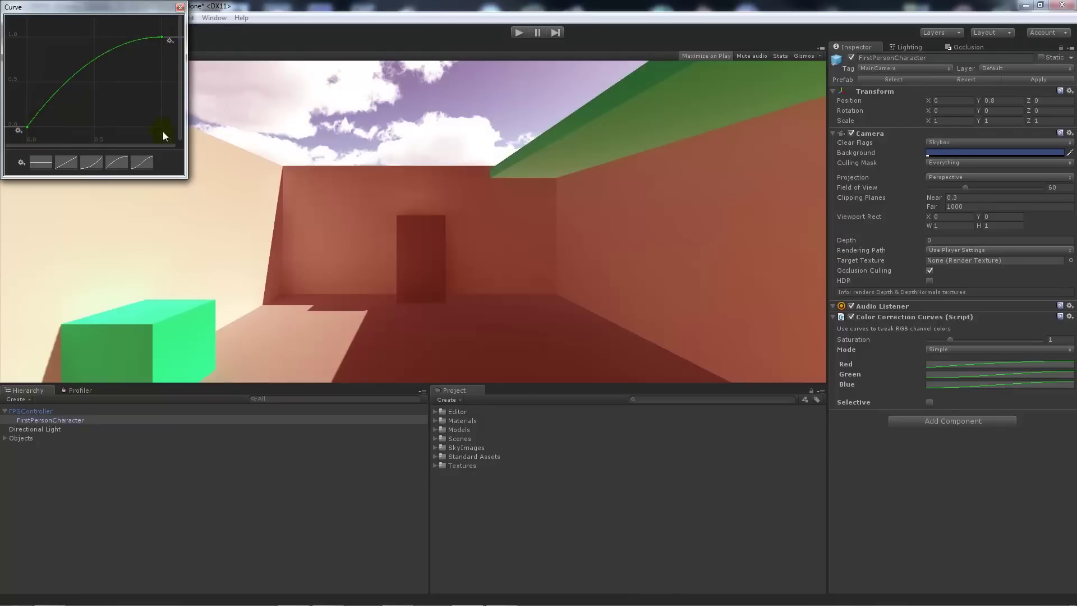
click(937, 375)
click(66, 164)
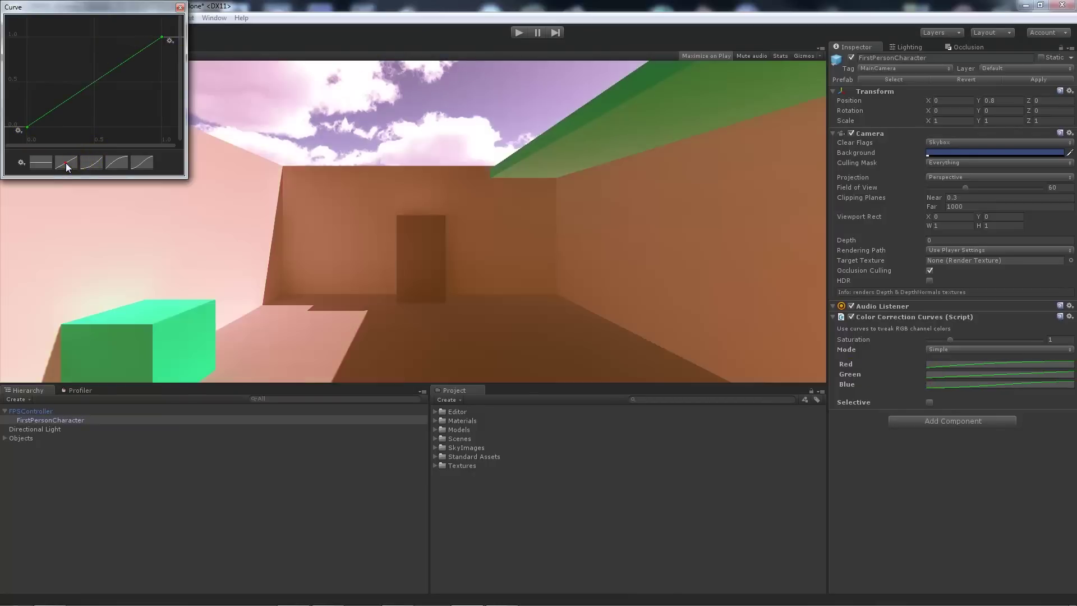
click(91, 163)
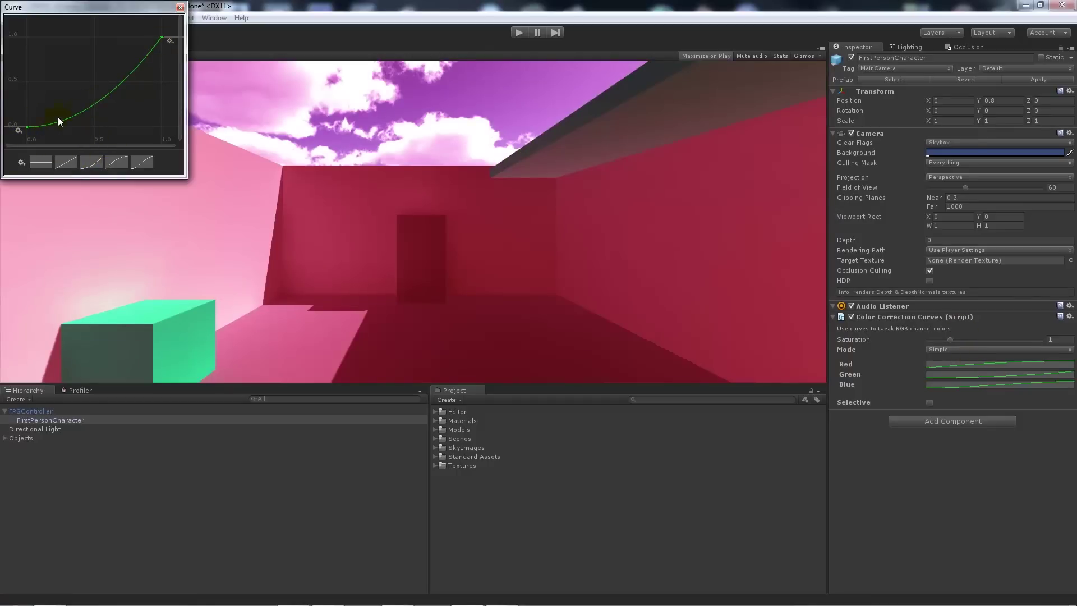
click(941, 387)
click(94, 164)
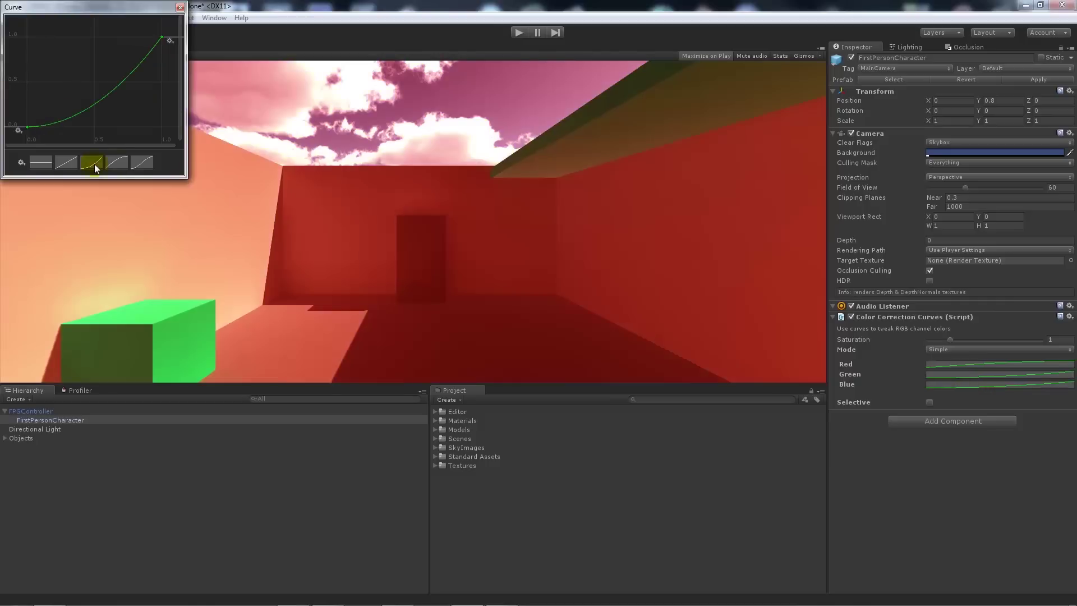
click(70, 164)
click(92, 165)
click(117, 164)
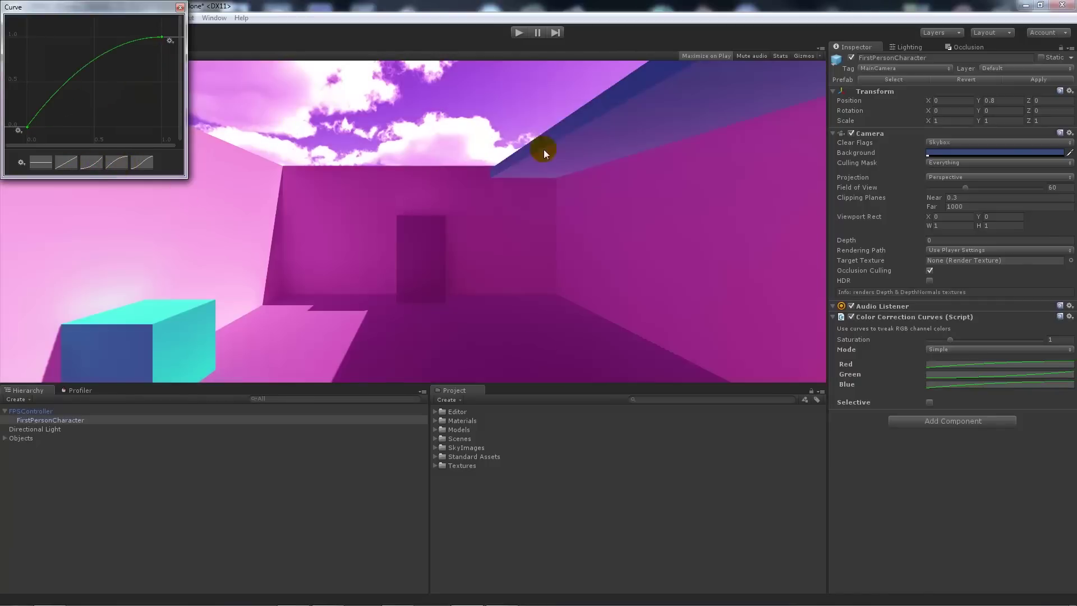
Restore the Red, Green and Blue curves to the S-shape preset.
click(957, 366)
click(141, 163)
click(933, 376)
click(141, 162)
click(947, 386)
click(143, 164)
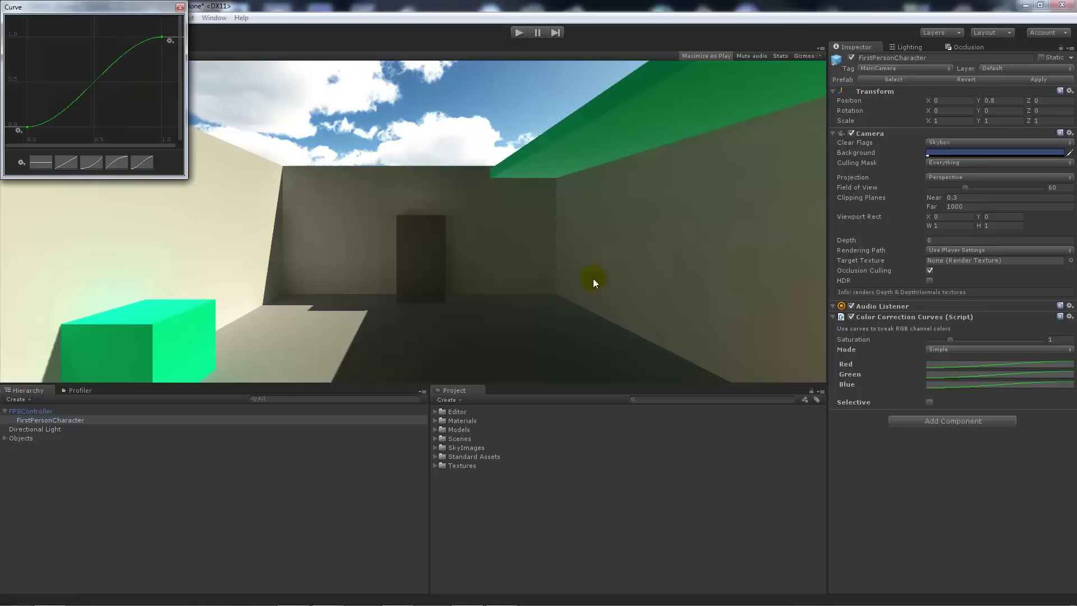
Add a middle key to the Blue curve, raise it and flatten its tangent for a blue tint.
right_click(95, 84)
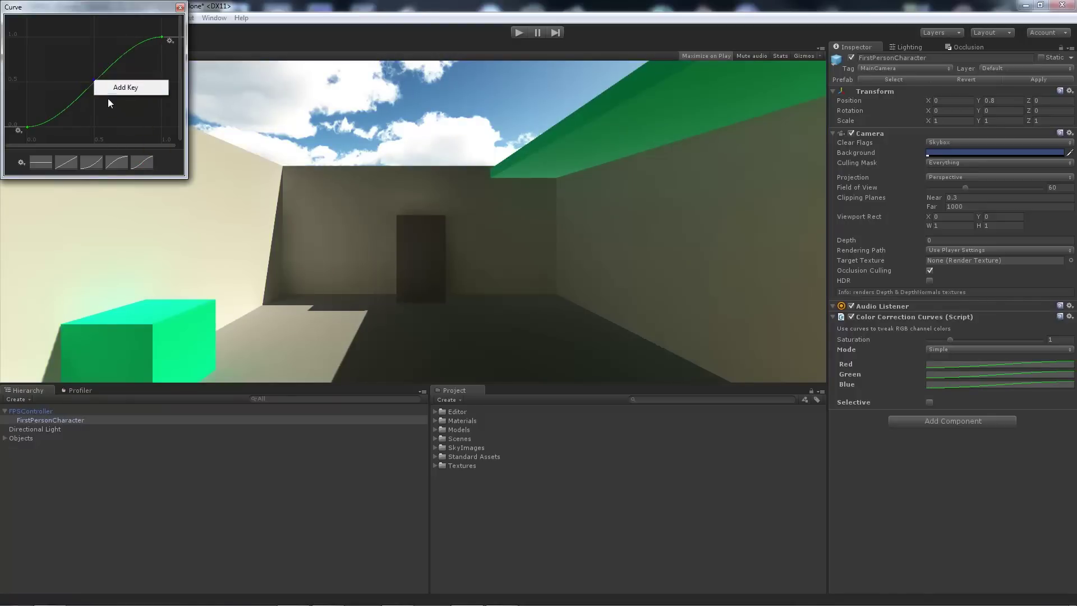
click(112, 90)
drag(96, 78, 76, 67)
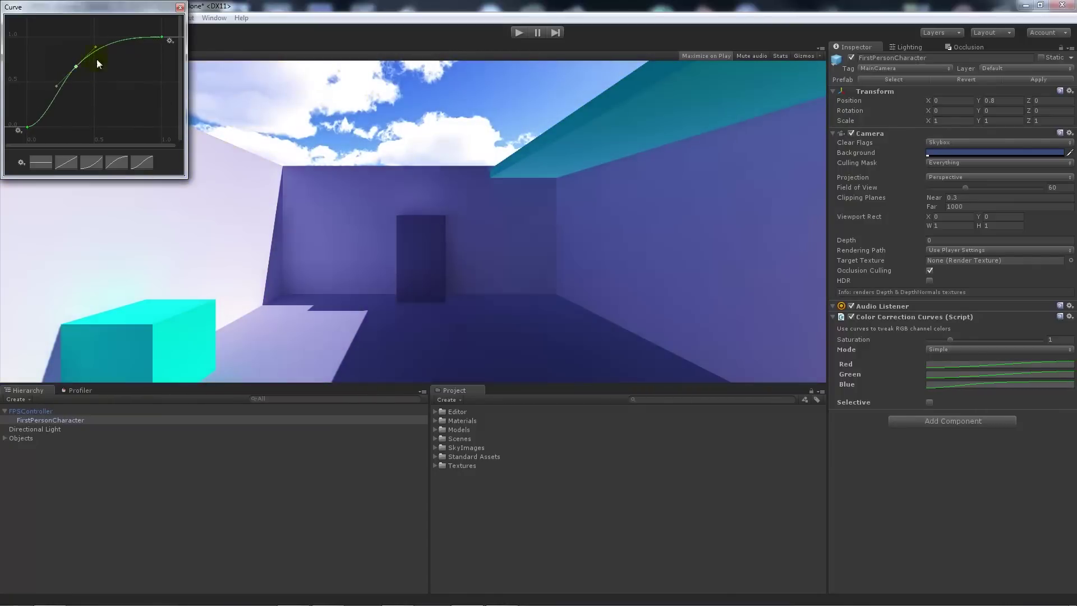
mouse_move(96, 47)
mouse_down()
mouse_move(111, 90)
mouse_move(79, 29)
mouse_move(93, 47)
mouse_up()
Add a middle key to the Green curve and lower it to adjust the tint.
click(952, 374)
right_click(96, 82)
click(109, 89)
drag(96, 83, 86, 78)
mouse_move(96, 83)
mouse_down()
mouse_move(61, 110)
mouse_move(103, 97)
mouse_up()
Add a key to the Red curve, drag it down-right to shift the colours, and close the editor.
click(984, 362)
right_click(90, 83)
click(122, 89)
drag(94, 82, 129, 103)
click(180, 7)
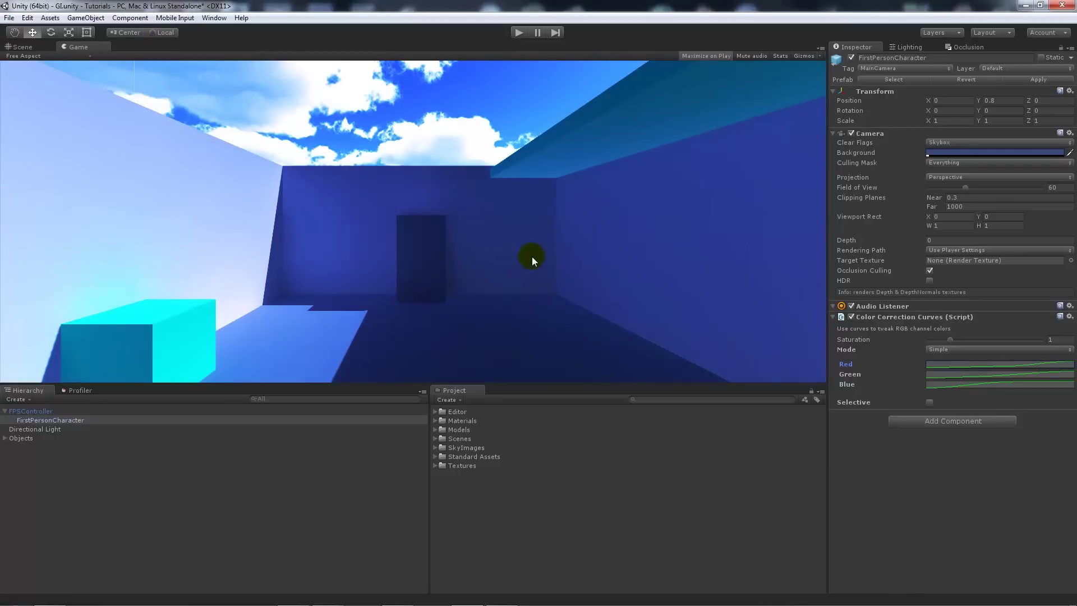
click(518, 33)
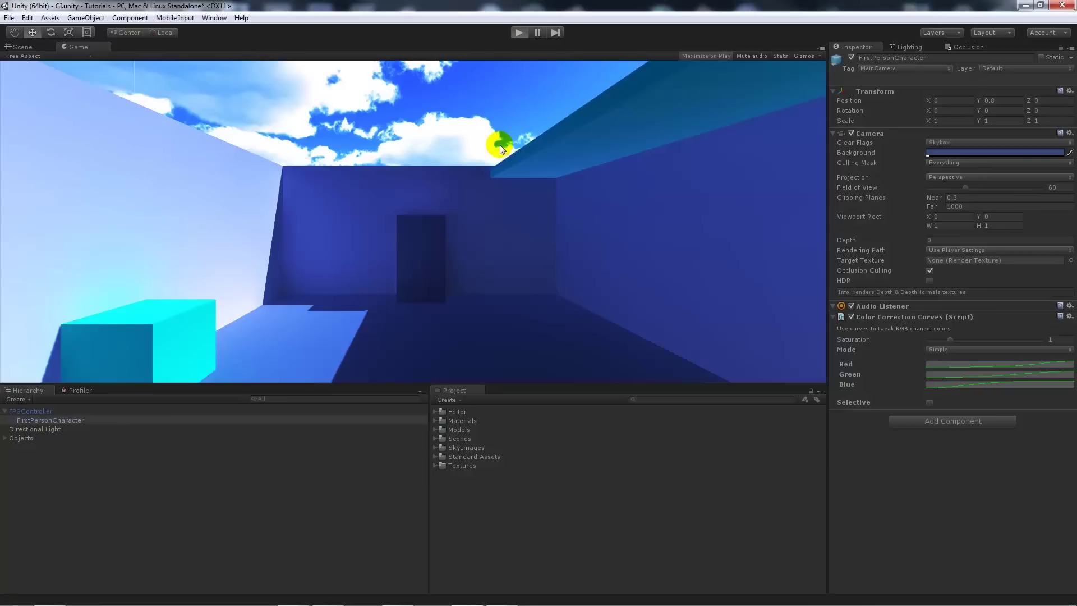
key(w)
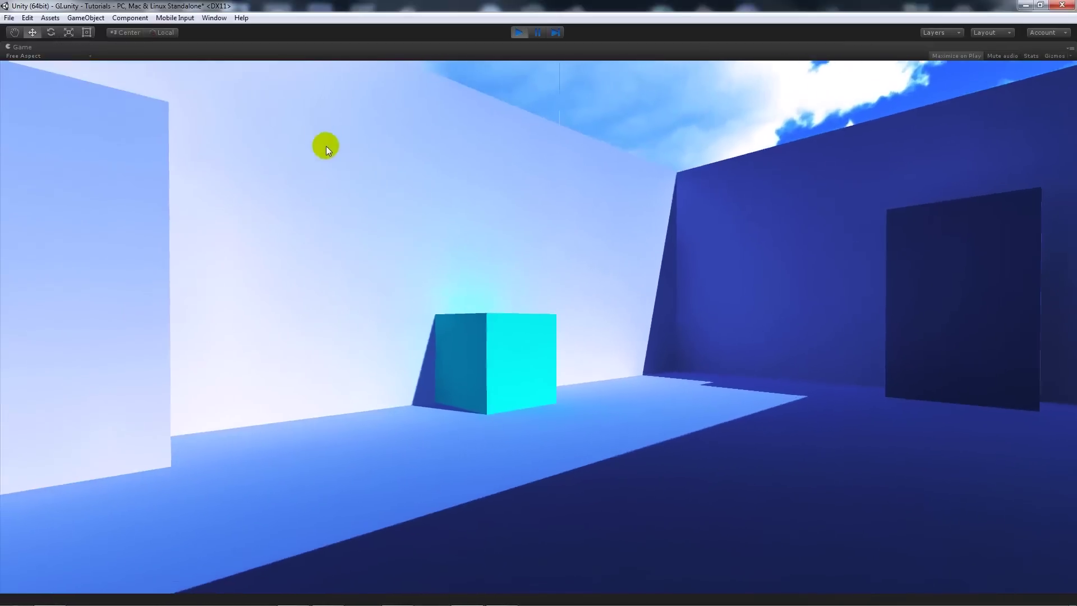
key(w)
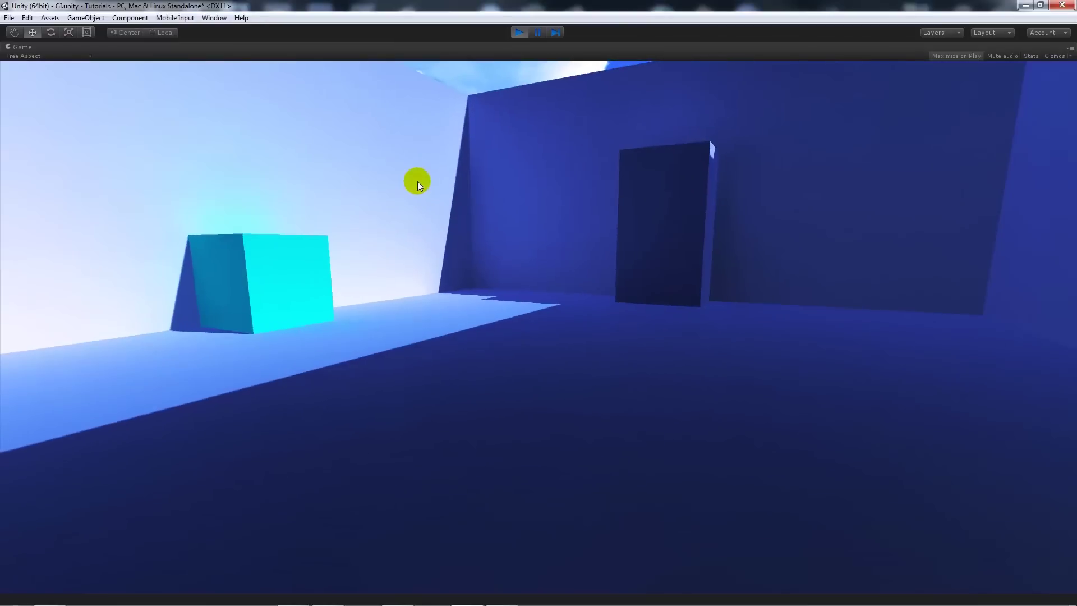
key(w)
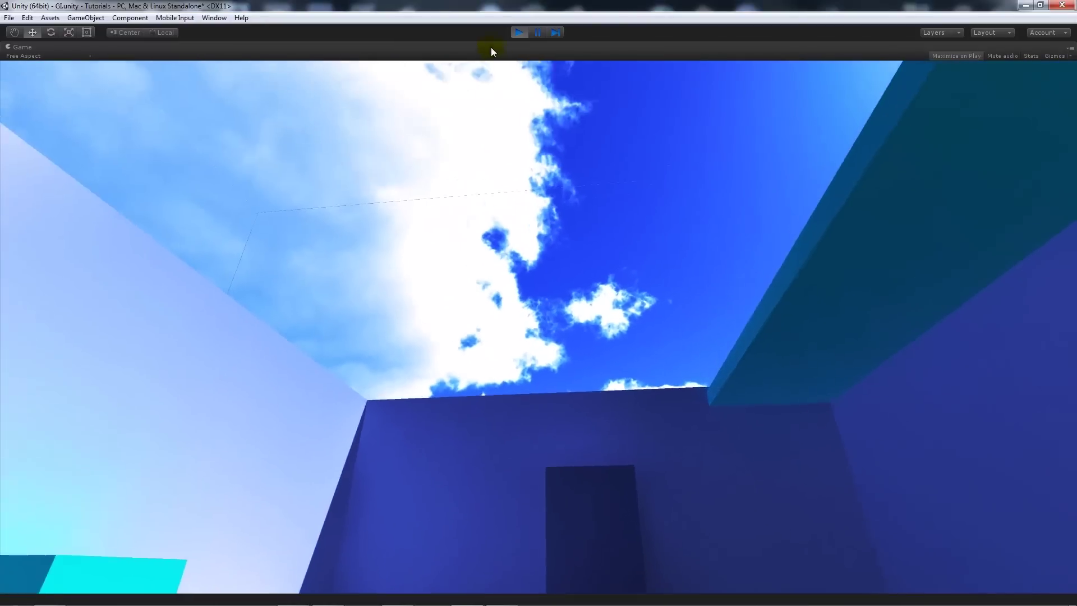
click(512, 34)
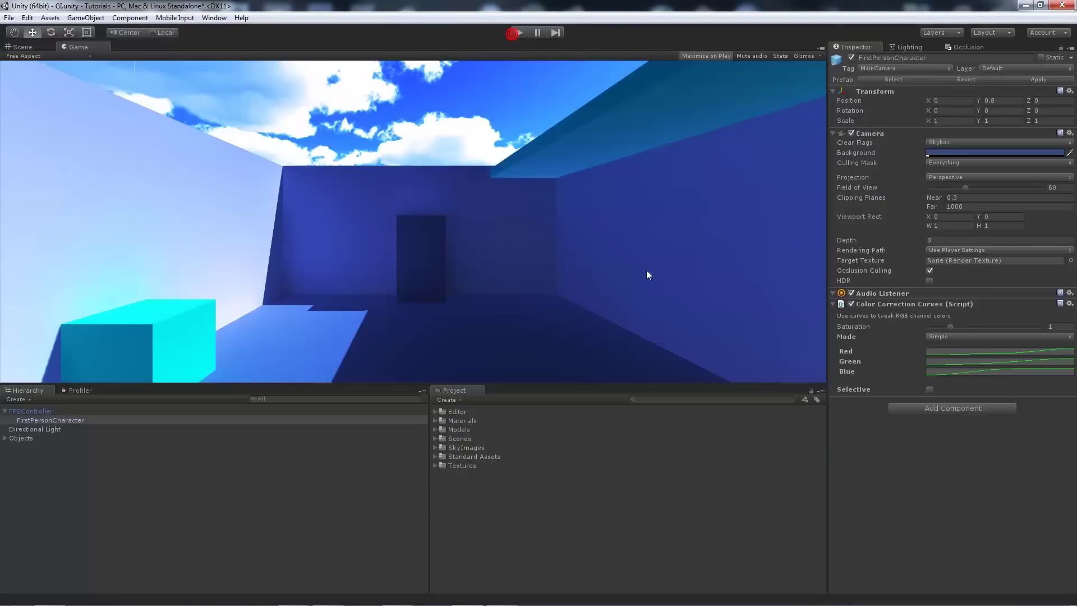
Add a key to the Red curve and pull it down-left so lit walls and floor turn pink.
click(965, 350)
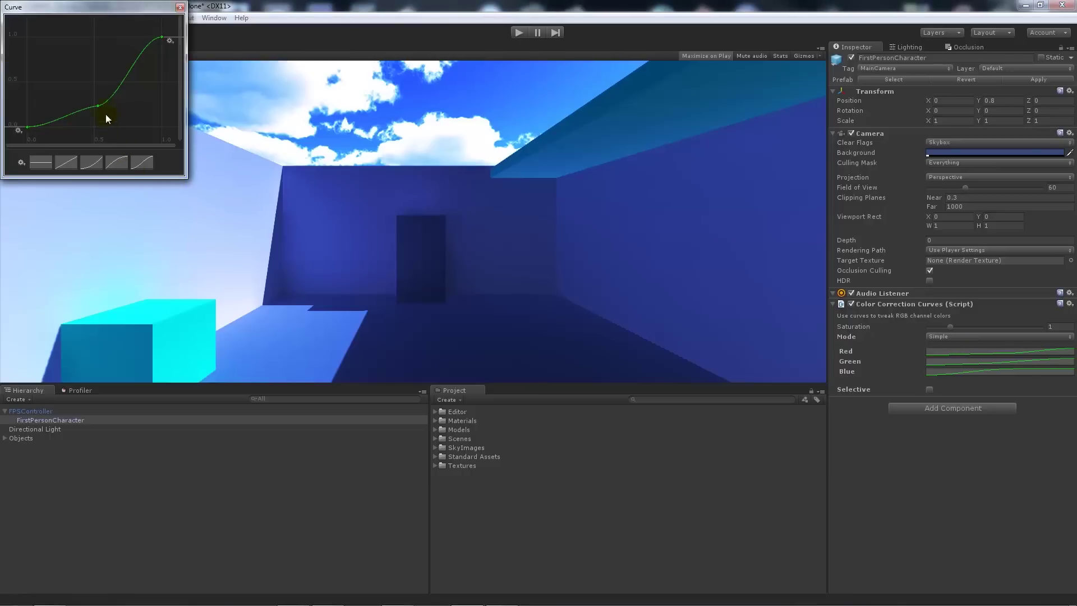
right_click(138, 55)
click(168, 63)
drag(137, 56, 104, 64)
click(301, 230)
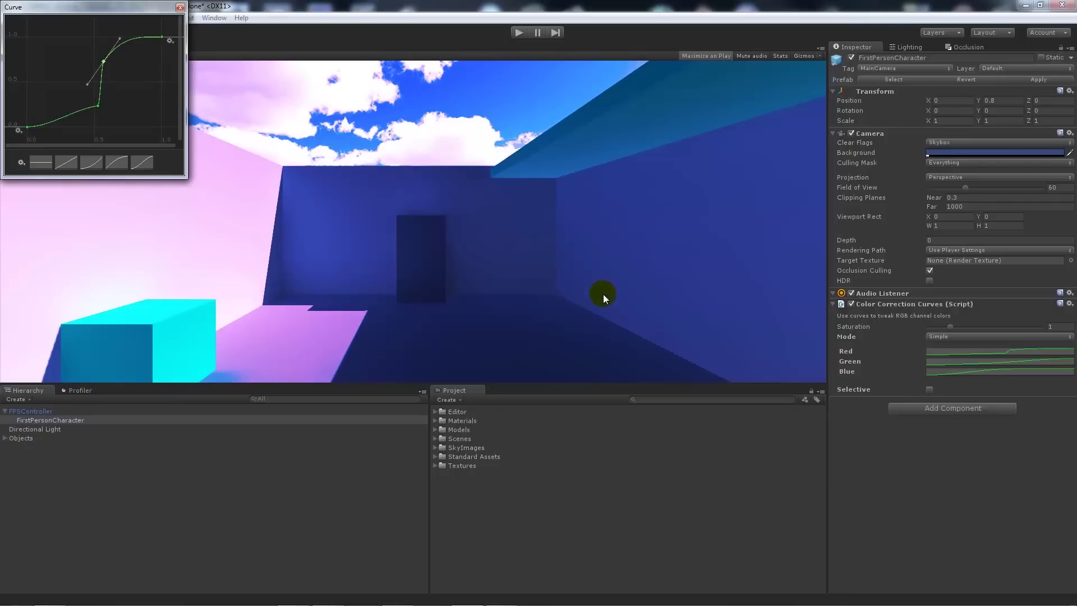
Switch the Color Correction Curves mode to Advanced.
click(180, 8)
click(965, 336)
click(953, 360)
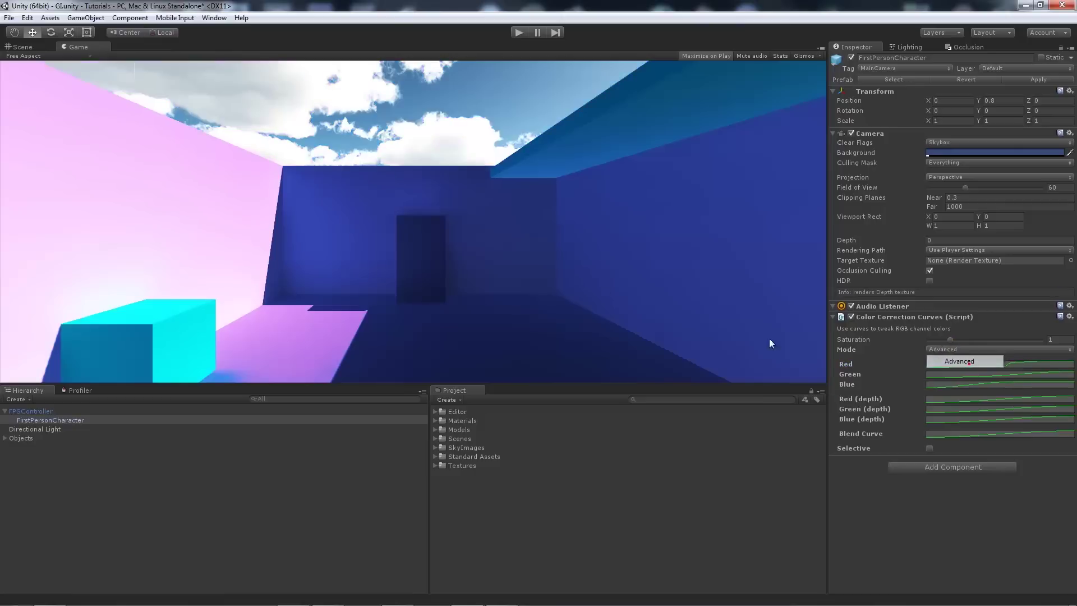
Give the depth curves ease-out and convex shapes so the sky turns magenta.
click(975, 403)
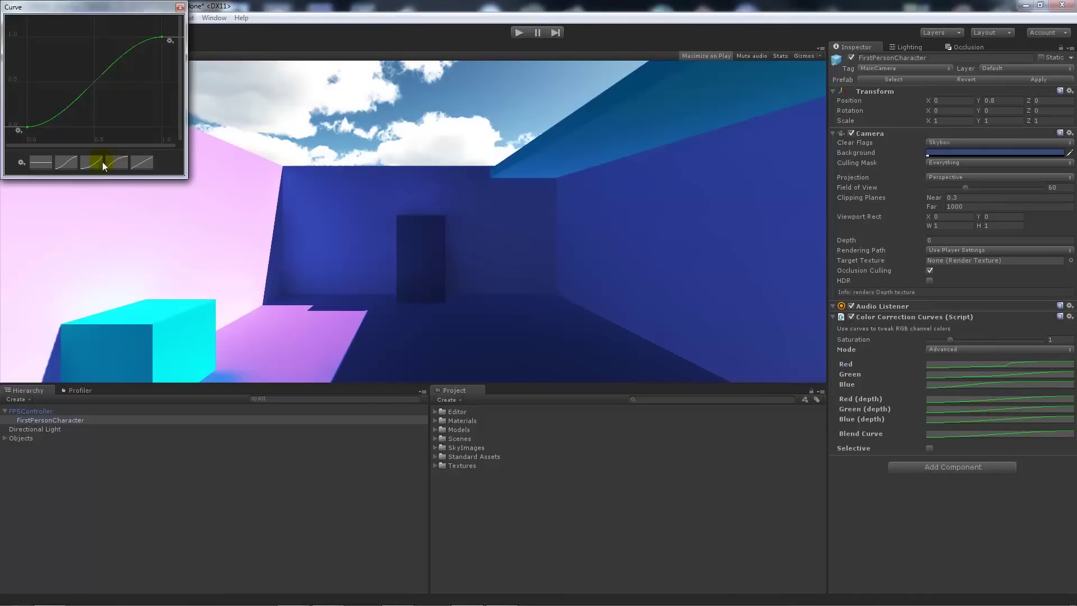
click(82, 163)
click(416, 123)
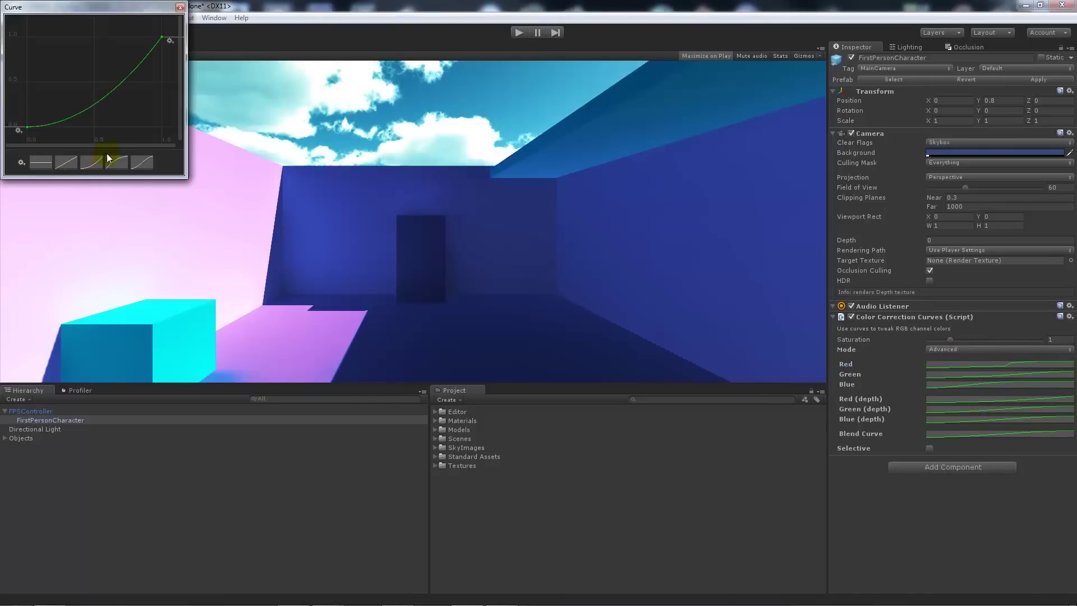
click(66, 163)
click(147, 159)
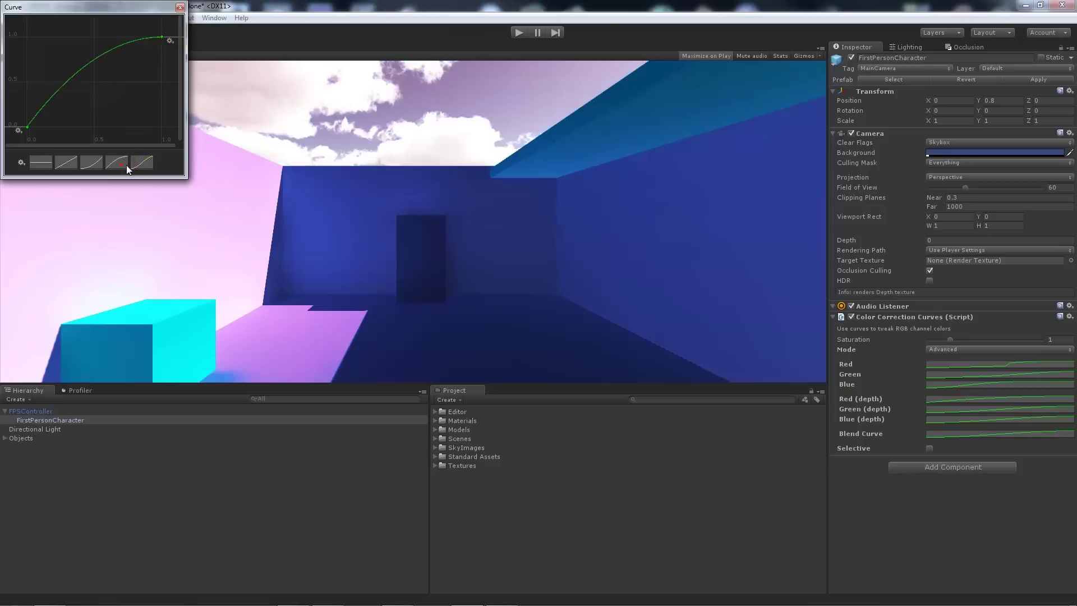
click(961, 414)
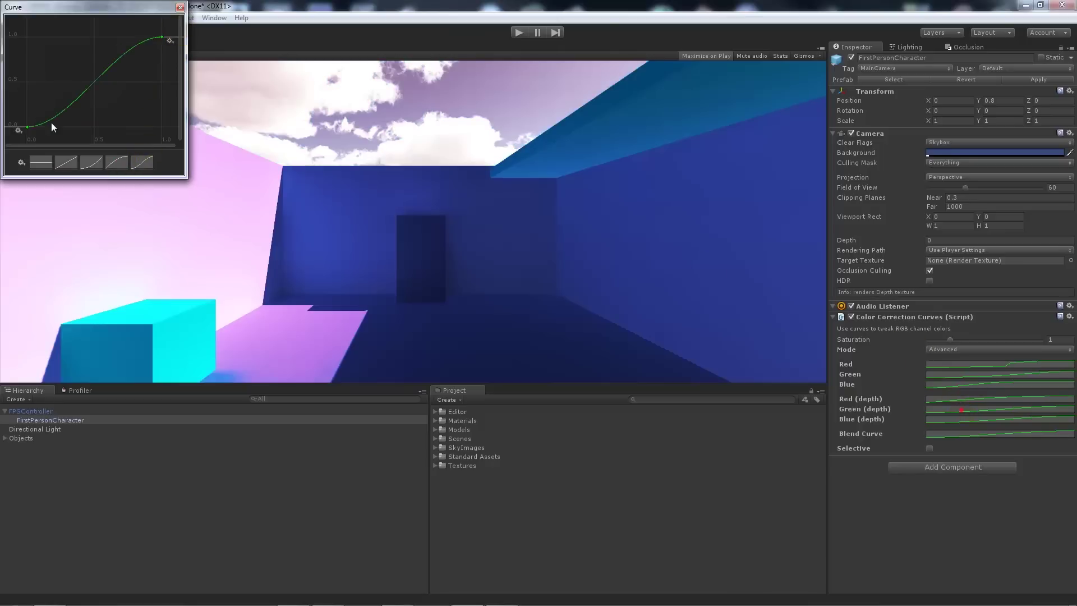
click(112, 163)
click(105, 169)
Set the Blend Curve to a straight linear ramp and enable Selective.
click(994, 433)
click(386, 280)
click(180, 7)
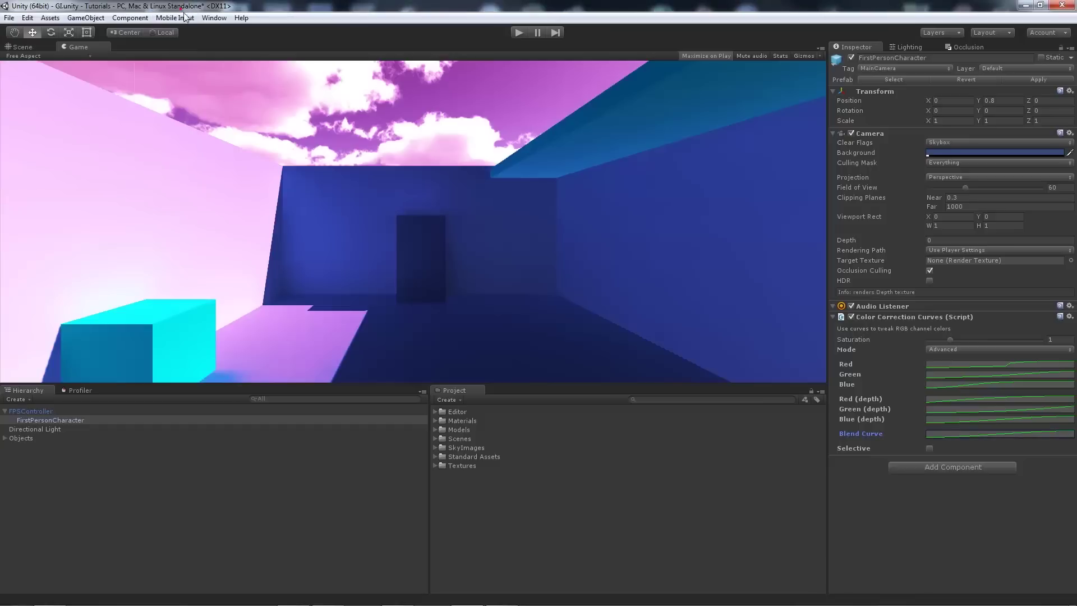
click(943, 436)
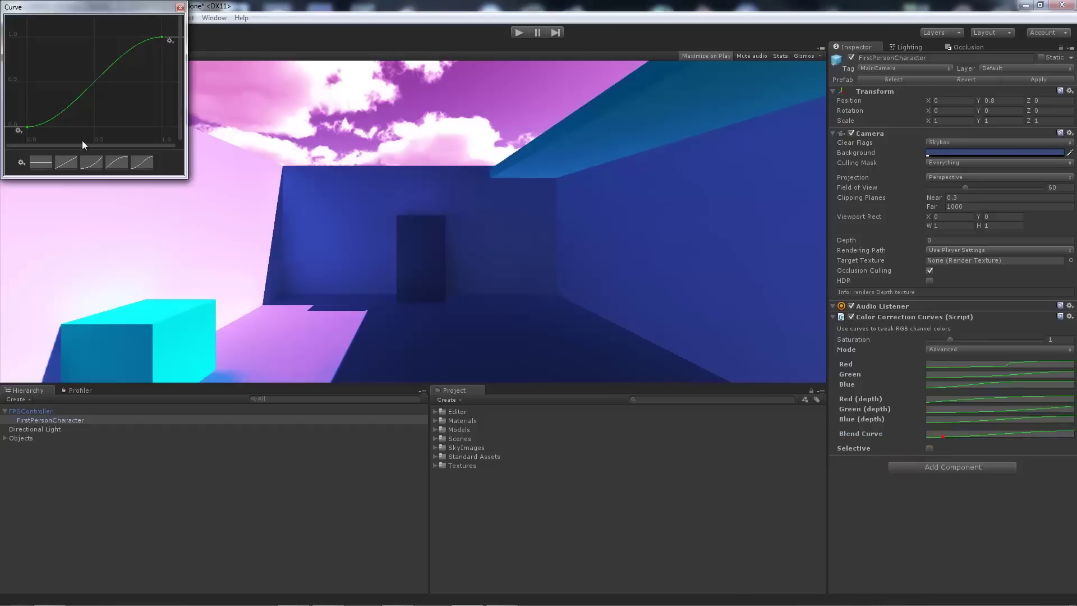
click(118, 163)
click(97, 164)
click(67, 162)
click(180, 8)
click(930, 447)
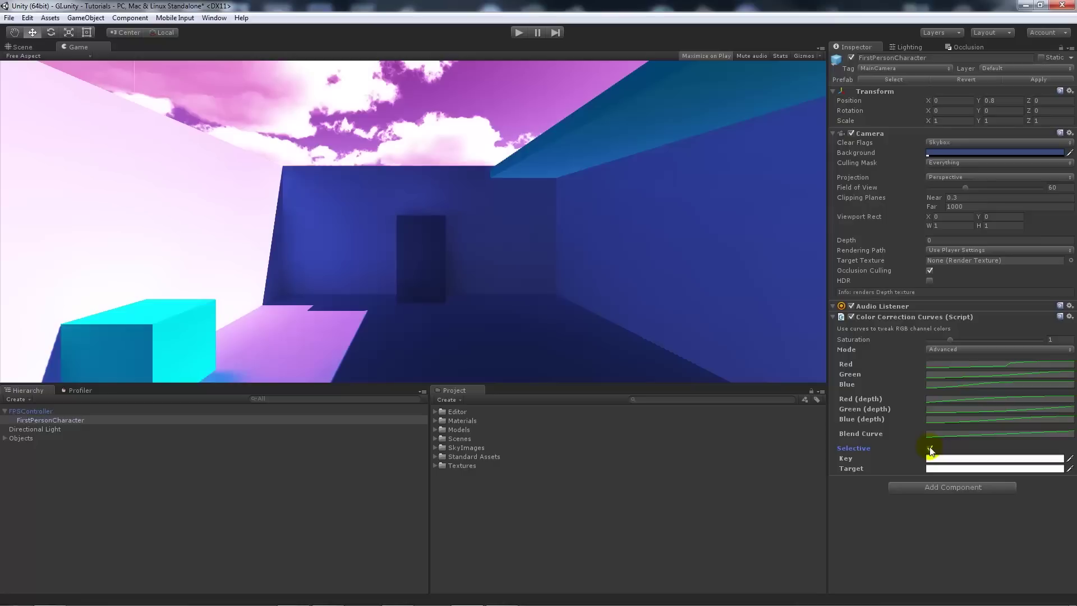
Toggle Selective off and on to compare, then set the Key colour to red.
click(930, 448)
click(930, 447)
click(966, 464)
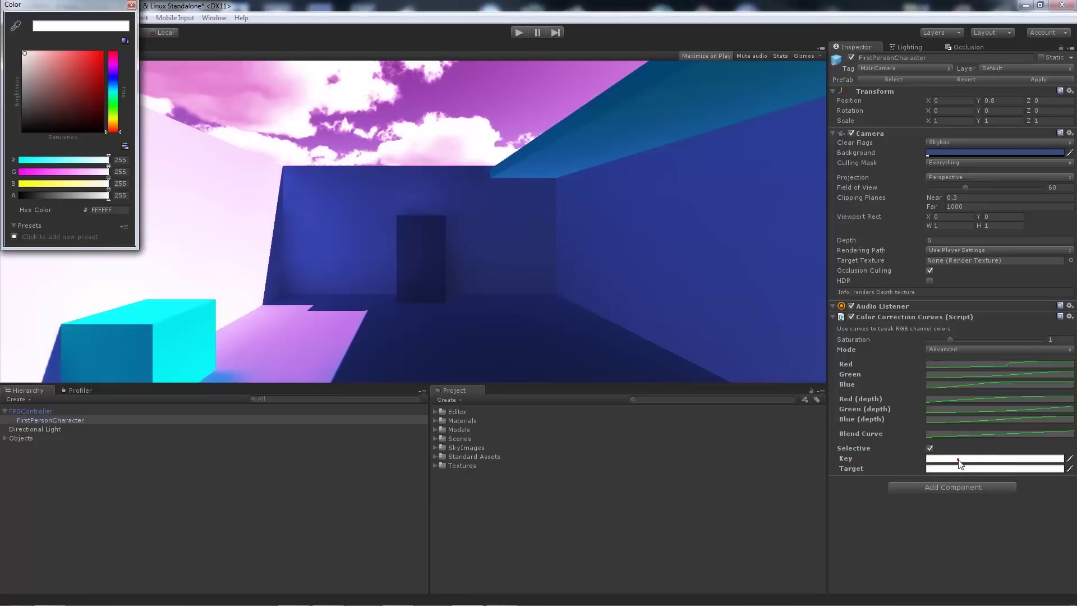
click(73, 84)
mouse_move(90, 52)
mouse_down()
mouse_move(76, 63)
mouse_move(95, 83)
mouse_move(62, 108)
mouse_move(76, 72)
mouse_move(45, 117)
mouse_move(92, 54)
mouse_up()
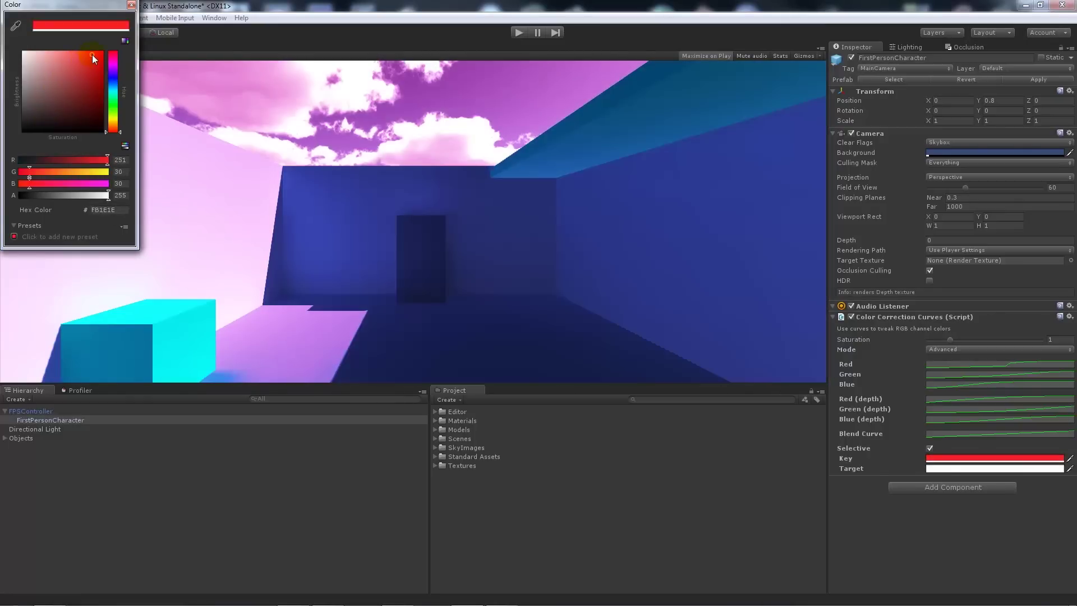
Set the Target colour to pure red and return the mode to Simple.
click(968, 469)
drag(84, 53, 84, 89)
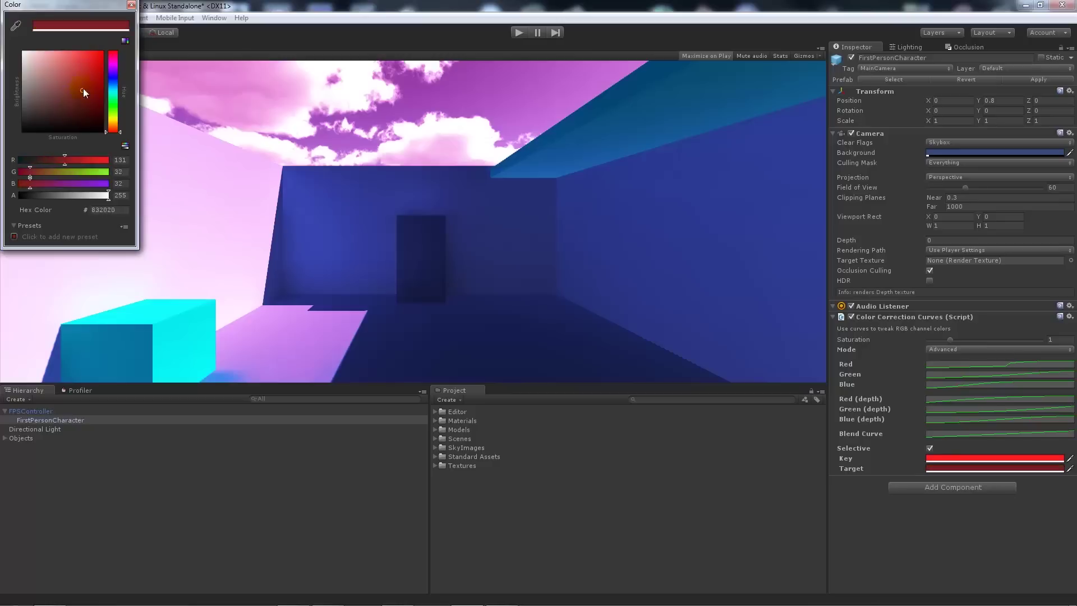
click(131, 4)
click(970, 349)
click(965, 363)
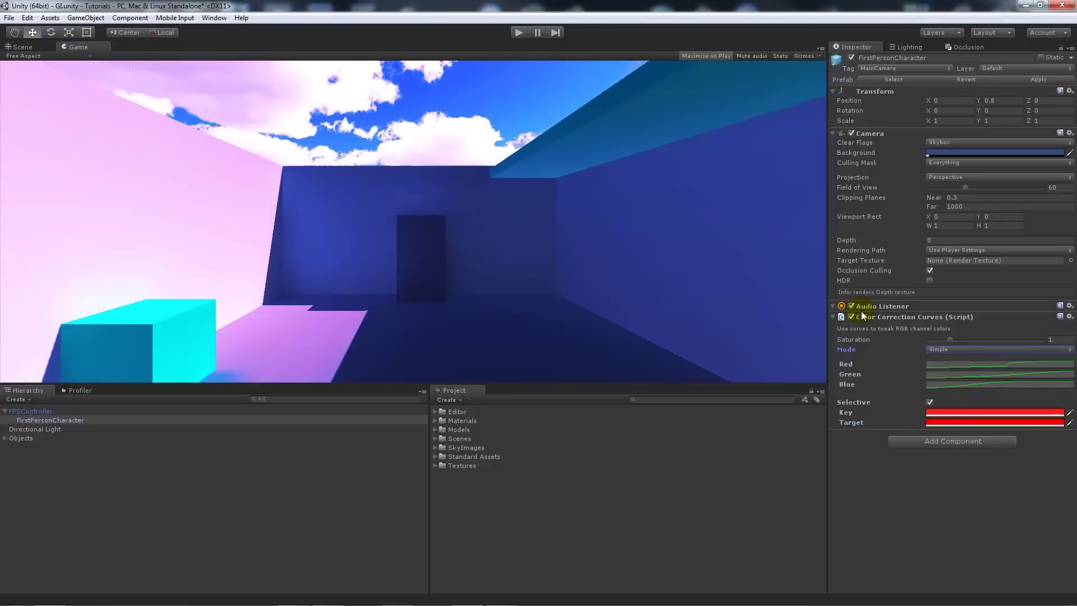
Reset the Red and Blue curves to the S-shape preset.
click(965, 363)
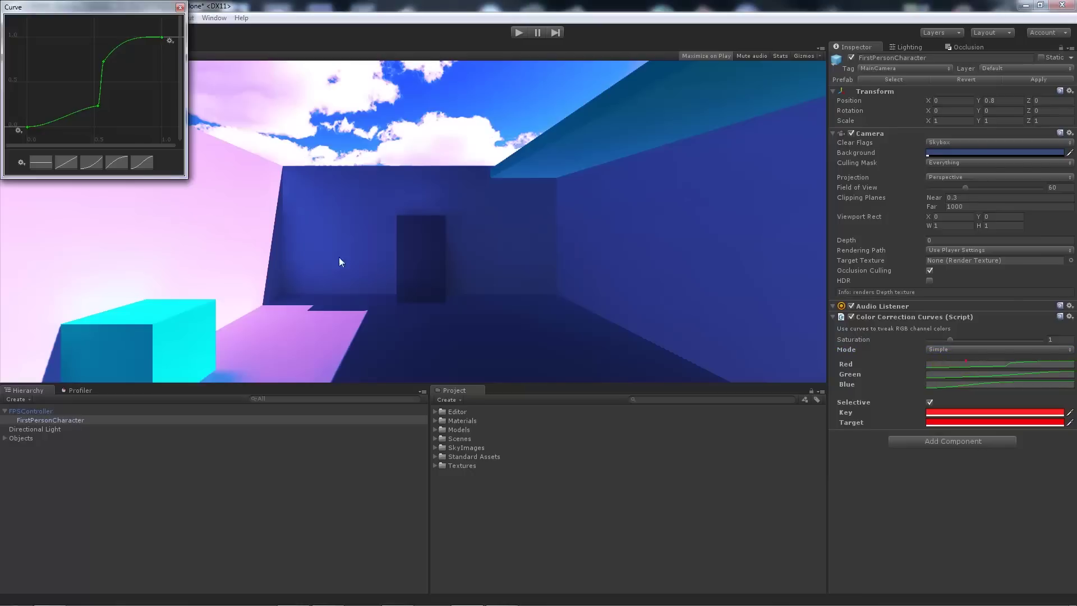
click(148, 166)
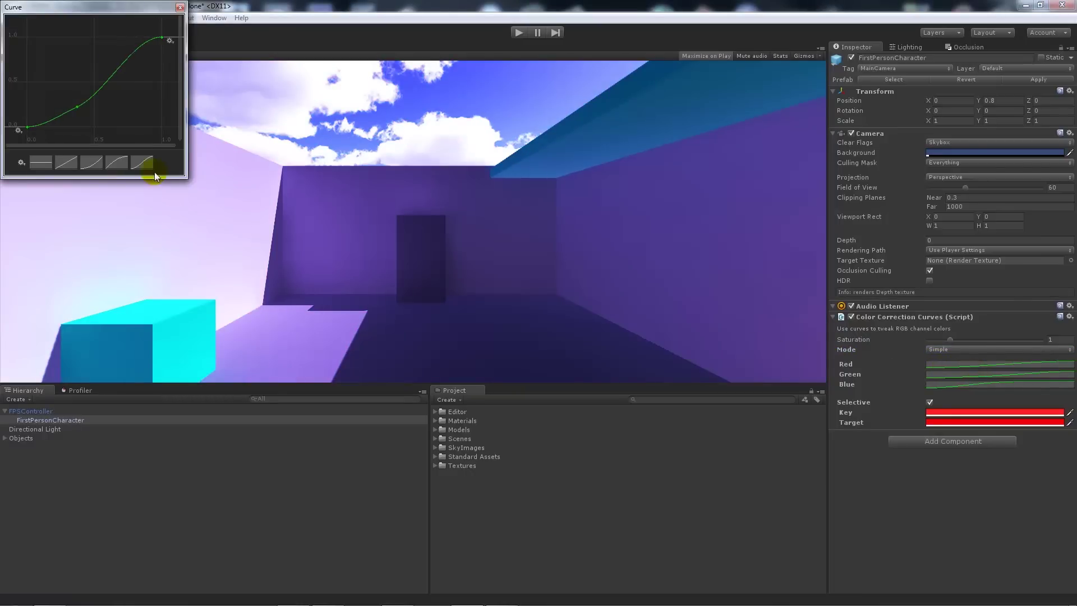
click(946, 383)
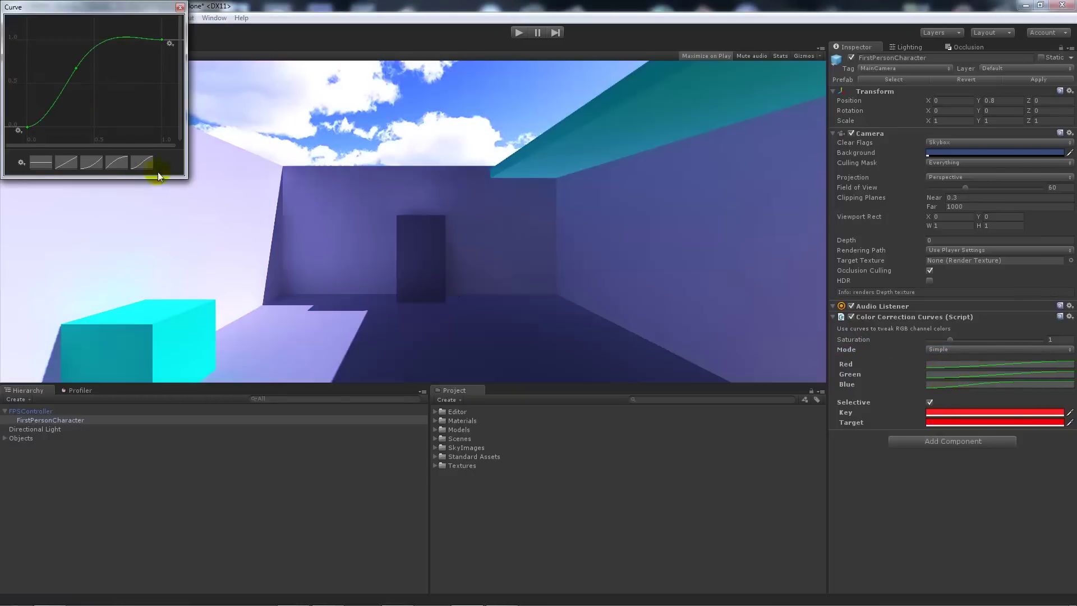
click(144, 163)
click(180, 7)
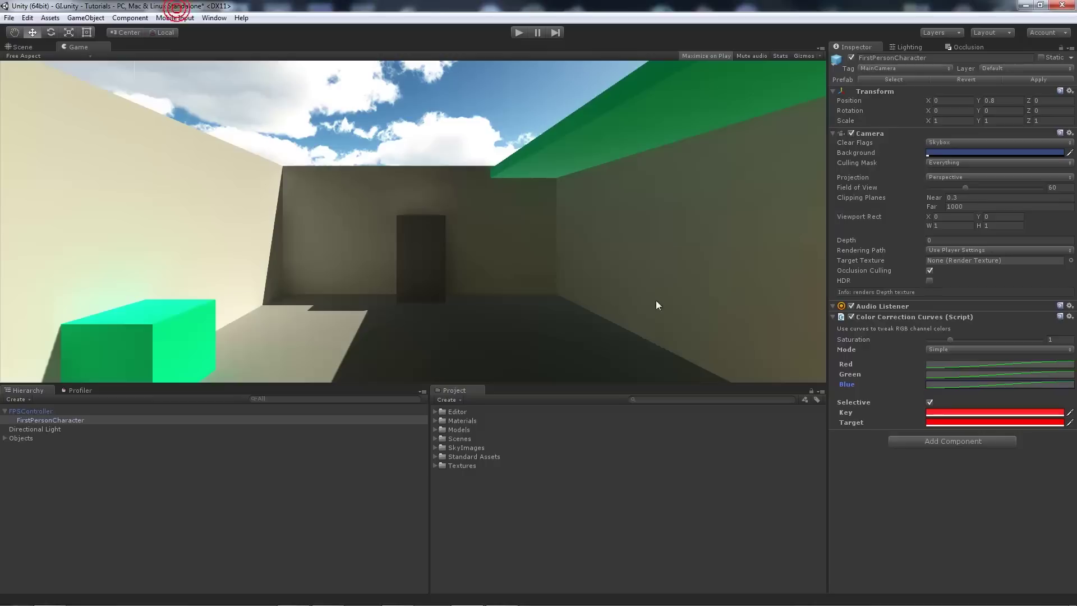
Toggle the Color Correction Curves effect off and back on to compare the look.
click(850, 317)
click(854, 318)
click(851, 318)
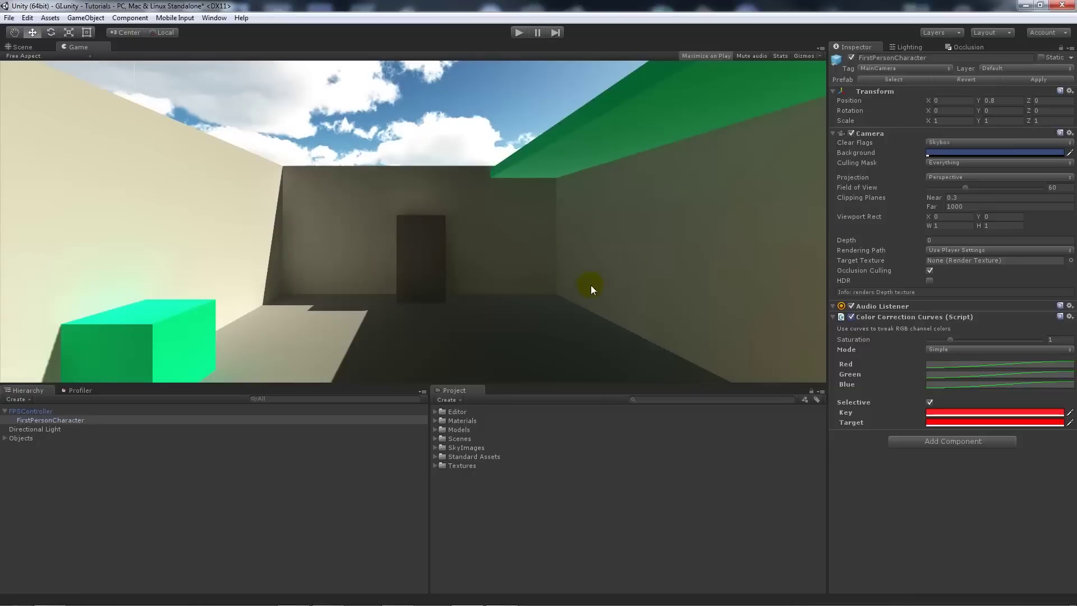